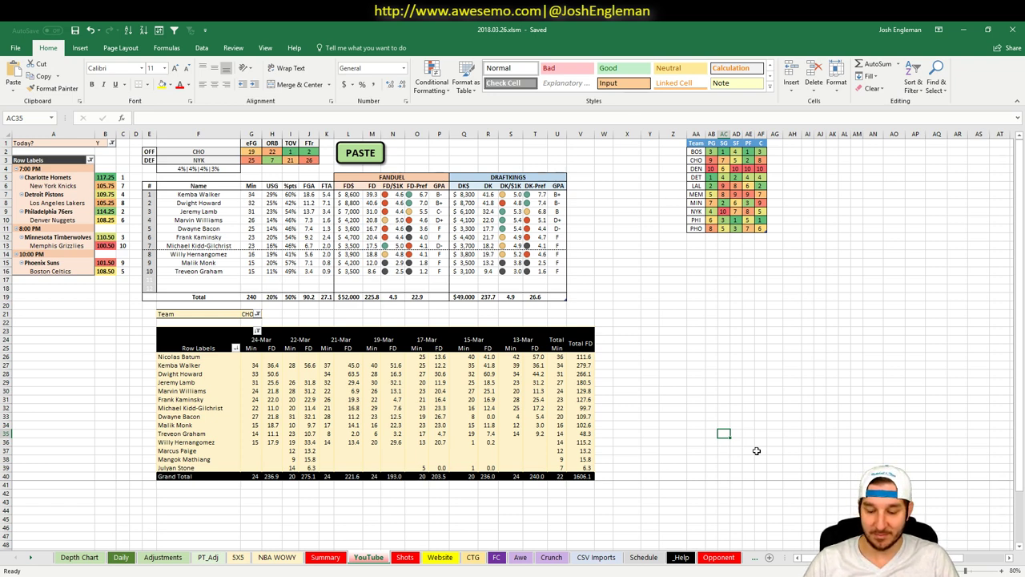
Collapse the ribbon to its tab names and select empty cell X20 beside the team tables
{"action": "double_click", "coordinate": [49, 48]}
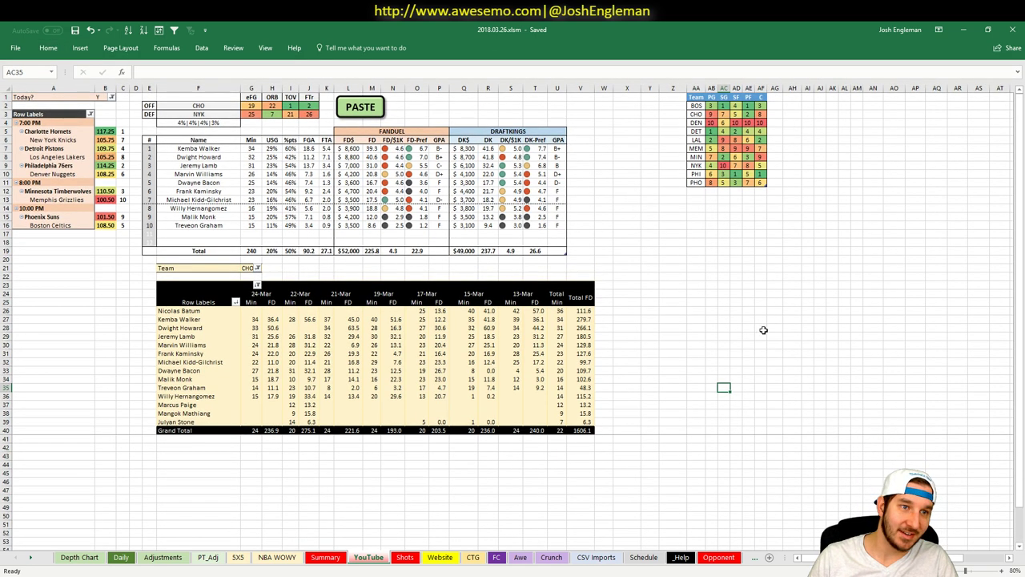
{"action": "left_click", "coordinate": [760, 328]}
{"action": "left_click", "coordinate": [622, 258]}
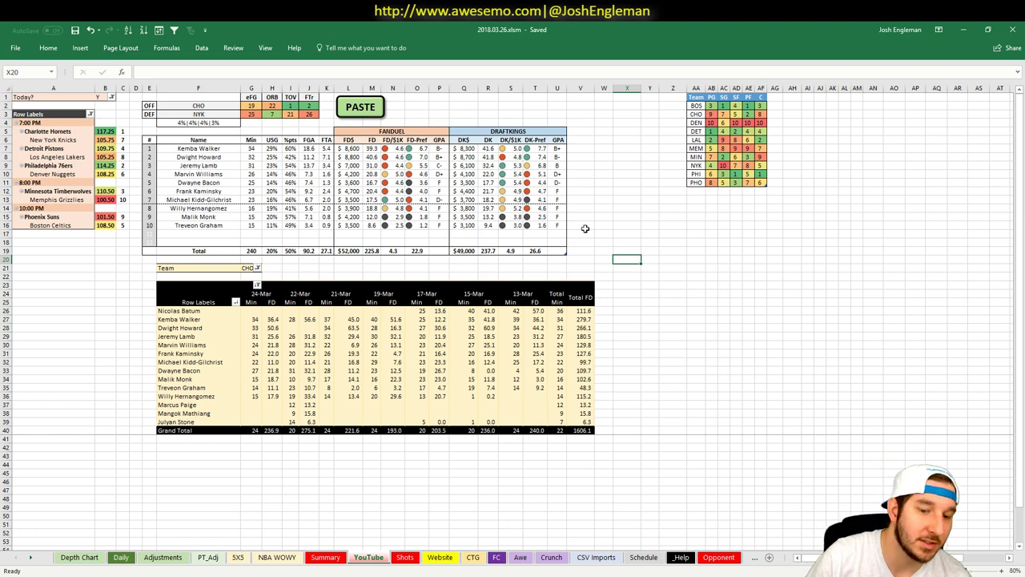
Examine the player projections for all five positions in the pivot table on the Summary sheet
{"action": "left_click", "coordinate": [325, 556]}
{"action": "scroll", "coordinate": [480, 321], "scroll_direction": "down", "scroll_amount": 8}
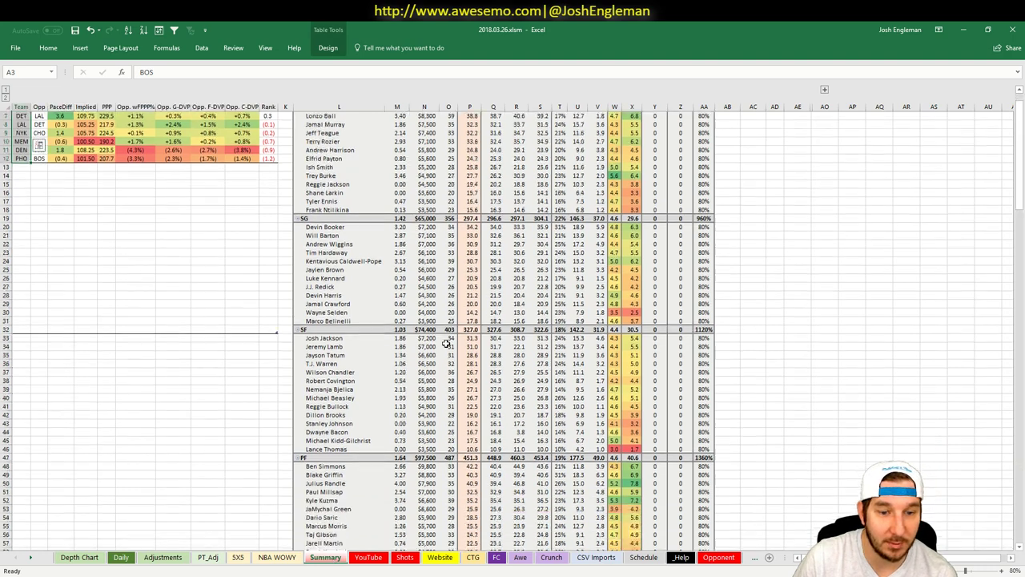
{"action": "scroll", "coordinate": [601, 320], "scroll_direction": "up", "scroll_amount": 8}
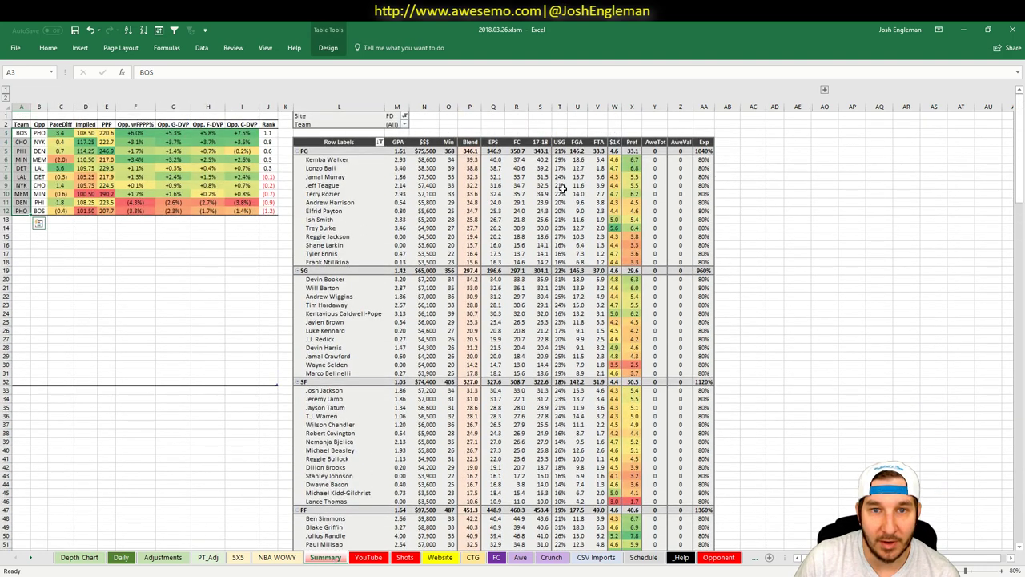
{"action": "scroll", "coordinate": [469, 196], "scroll_direction": "down", "scroll_amount": 1}
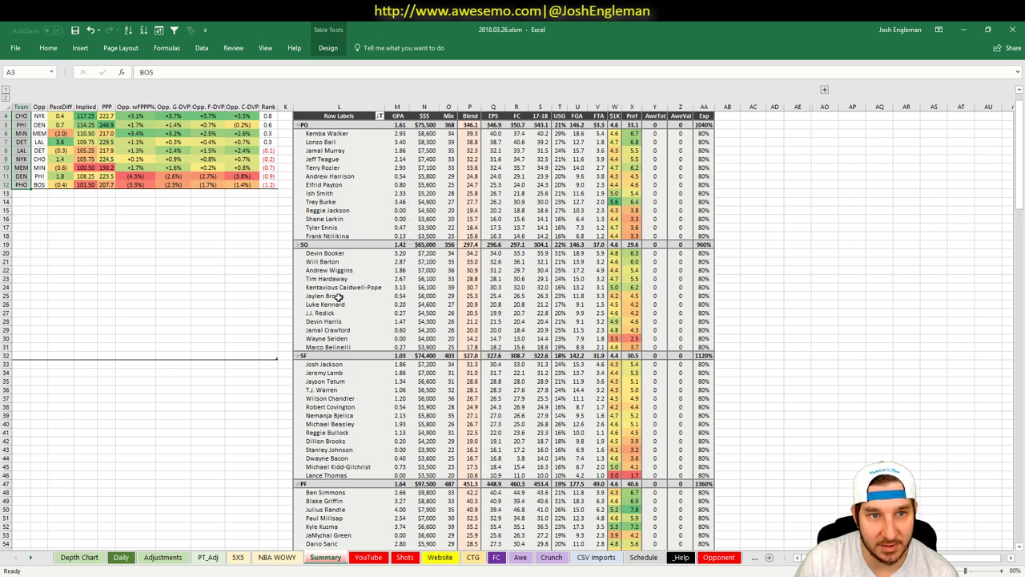
{"action": "scroll", "coordinate": [663, 348], "scroll_direction": "down", "scroll_amount": 9}
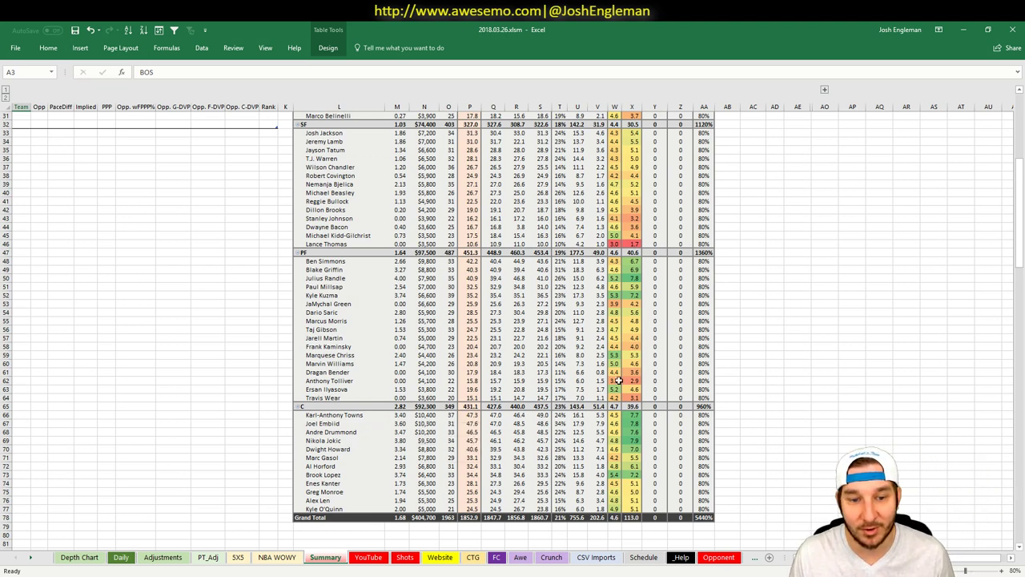
{"action": "scroll", "coordinate": [761, 357], "scroll_direction": "up", "scroll_amount": 1}
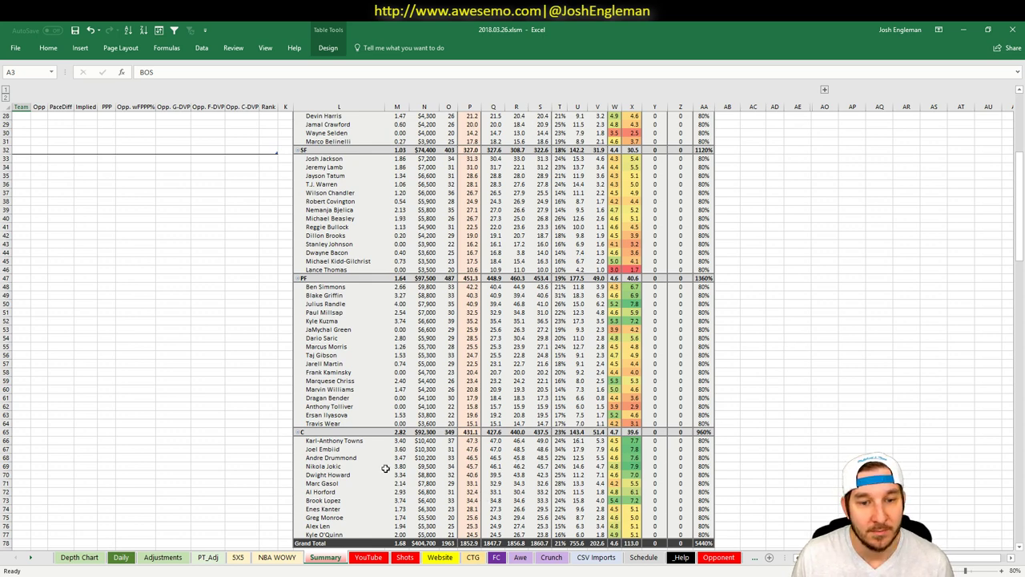
{"action": "scroll", "coordinate": [452, 461], "scroll_direction": "up", "scroll_amount": 5}
{"action": "scroll", "coordinate": [456, 458], "scroll_direction": "up", "scroll_amount": 3}
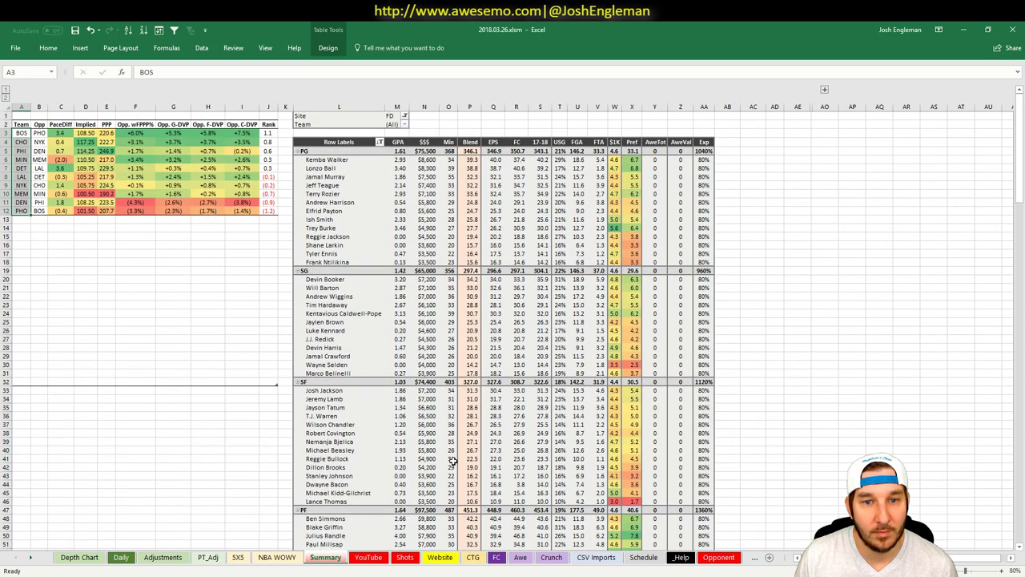
Compare the small forwards' $1K and Pref ratings with the guards on the Summary sheet and check the Adjustments sheet
{"action": "scroll", "coordinate": [425, 428], "scroll_direction": "down", "scroll_amount": 2}
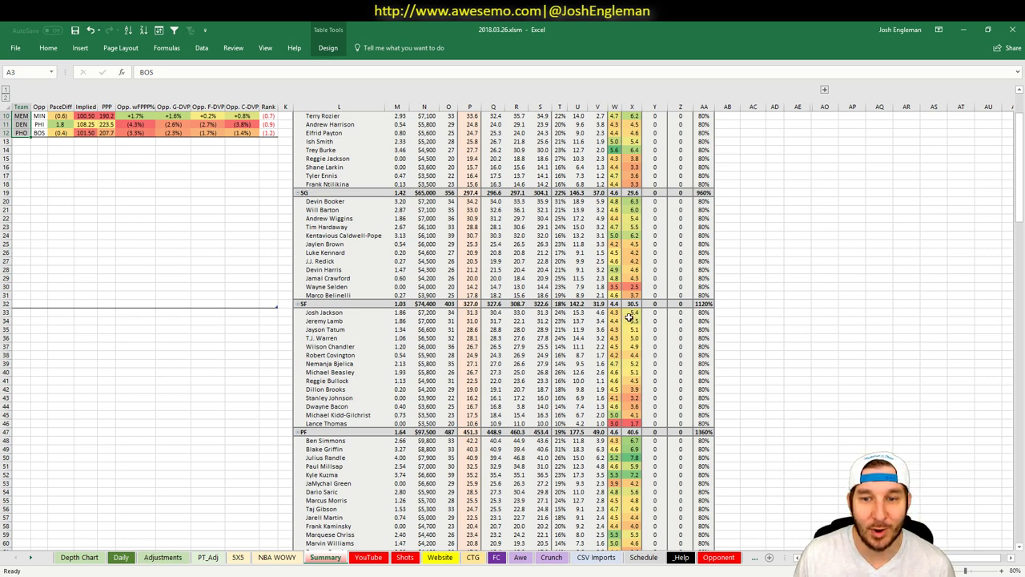
{"action": "left_click_drag", "start_coordinate": [633, 313], "coordinate": [613, 420]}
{"action": "left_click", "coordinate": [703, 363]}
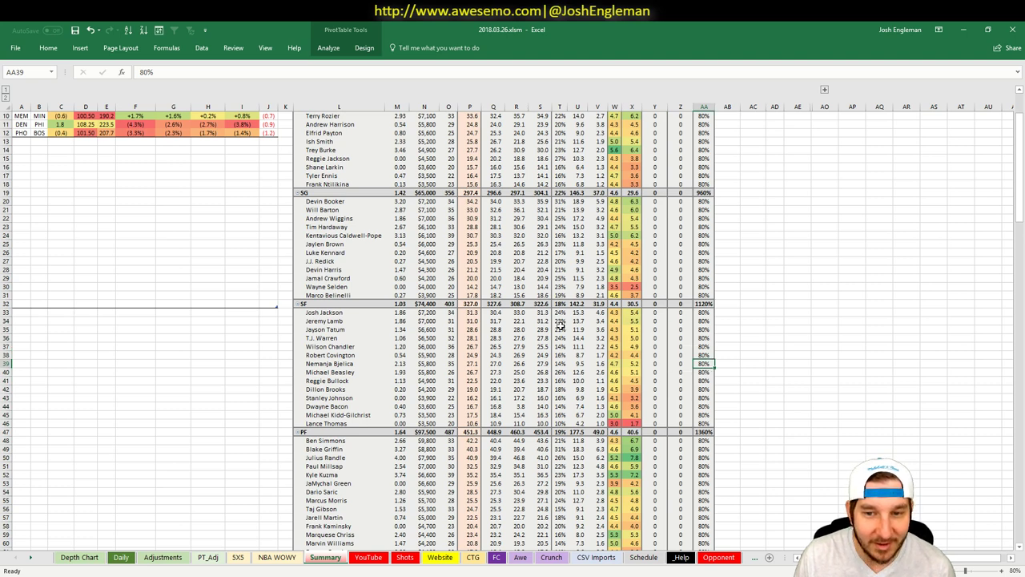
{"action": "scroll", "coordinate": [661, 344], "scroll_direction": "up", "scroll_amount": 3}
{"action": "scroll", "coordinate": [678, 353], "scroll_direction": "down", "scroll_amount": 2}
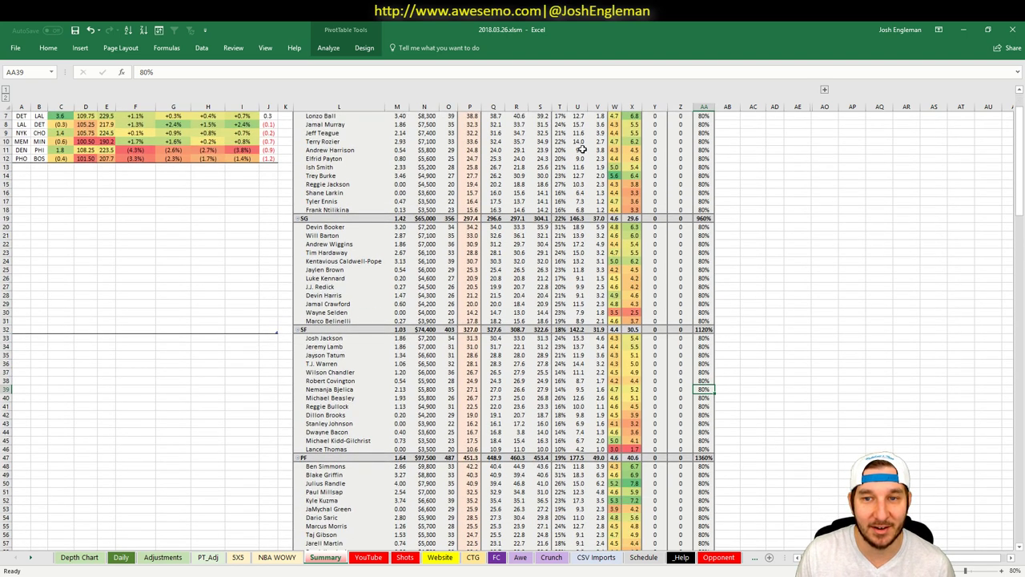
{"action": "scroll", "coordinate": [488, 413], "scroll_direction": "up", "scroll_amount": 2}
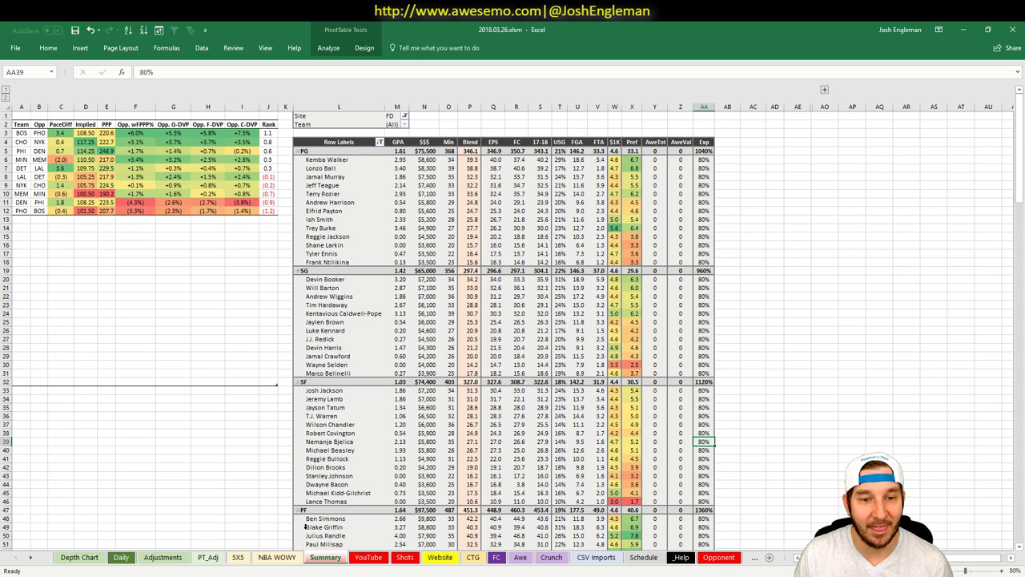
{"action": "left_click", "coordinate": [181, 557]}
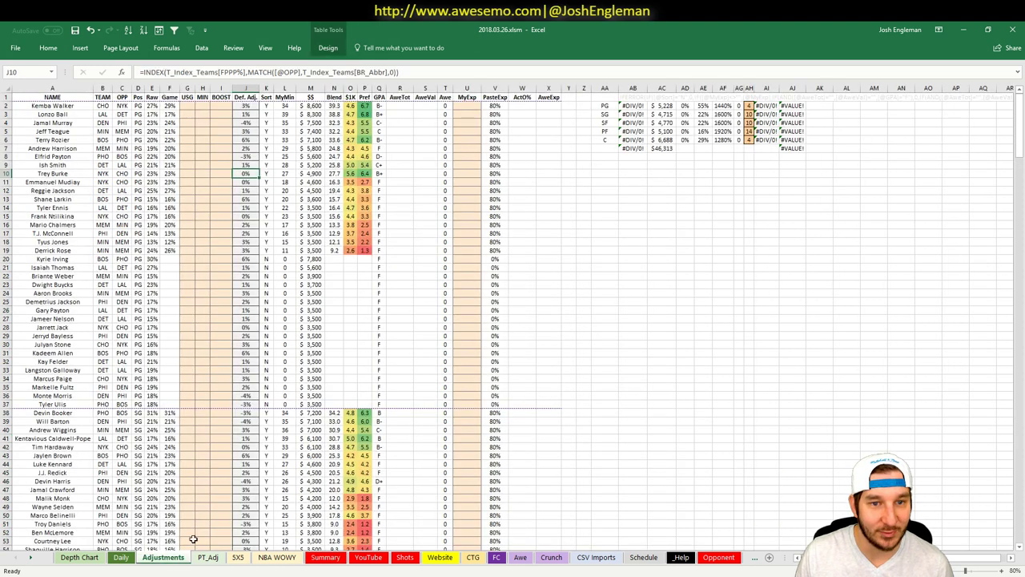
Return to the YouTube sheet and set the Team filter of the game log to NYK
{"action": "left_click", "coordinate": [368, 557]}
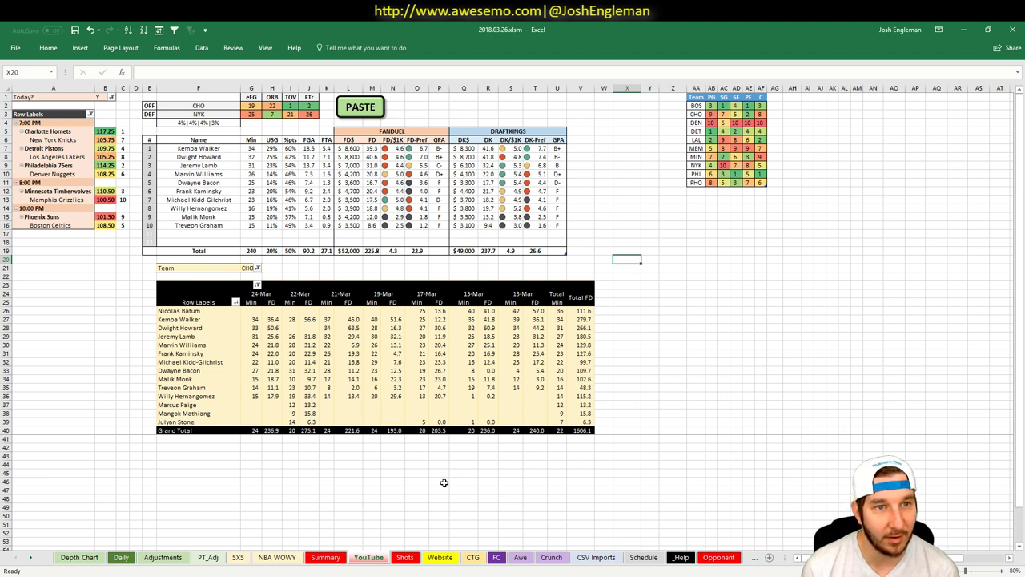
{"action": "left_click", "coordinate": [197, 105]}
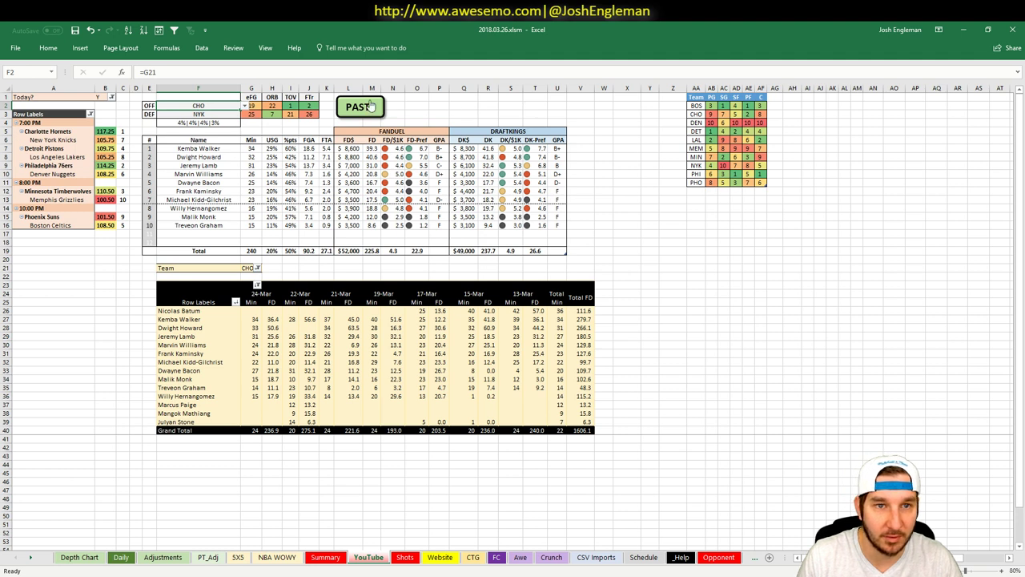
{"action": "left_click", "coordinate": [244, 269]}
{"action": "type", "text": "NYK"}
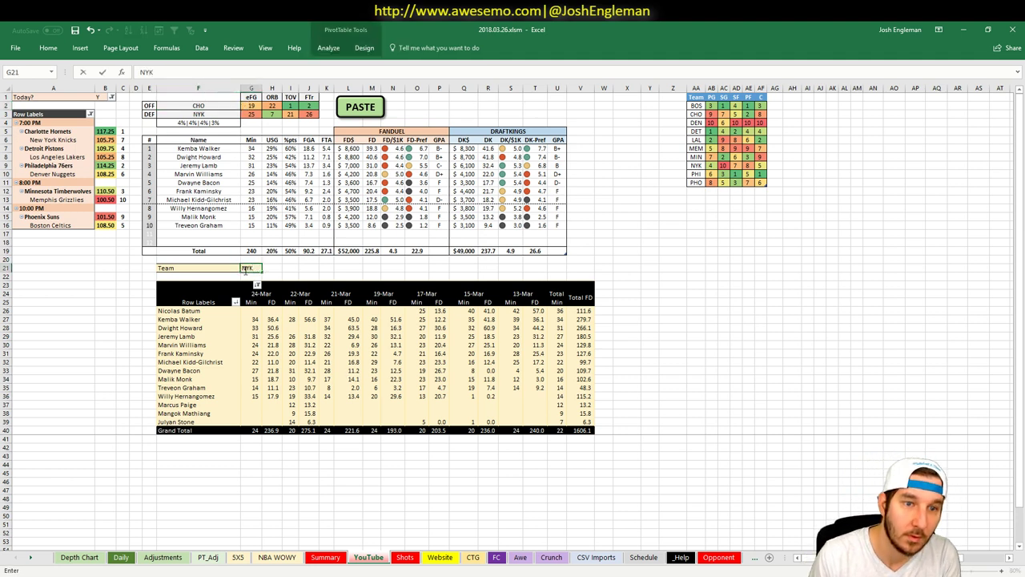
{"action": "key", "text": "Return"}
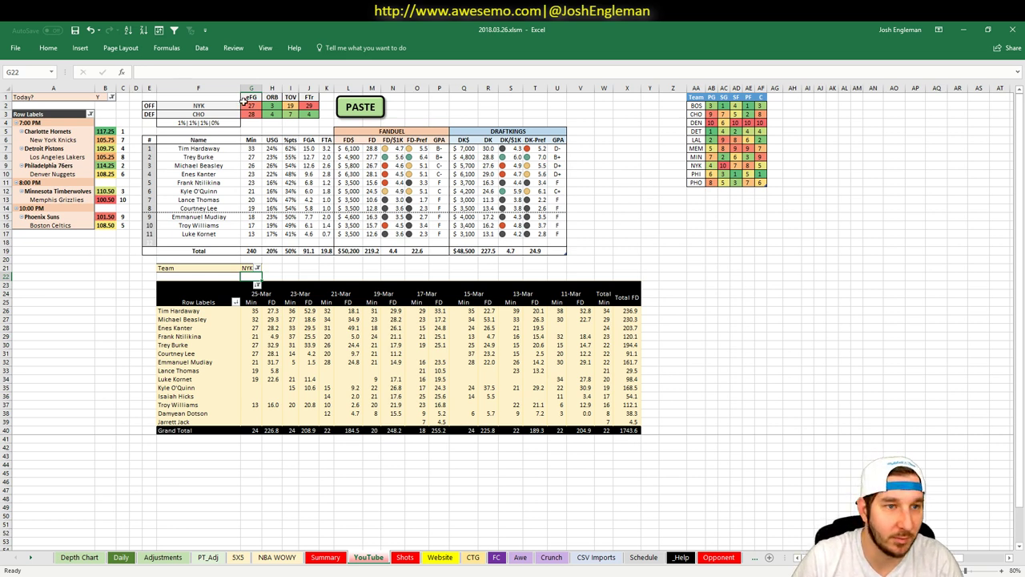
Set the Team filter of the game log to DET
{"action": "left_click", "coordinate": [251, 269]}
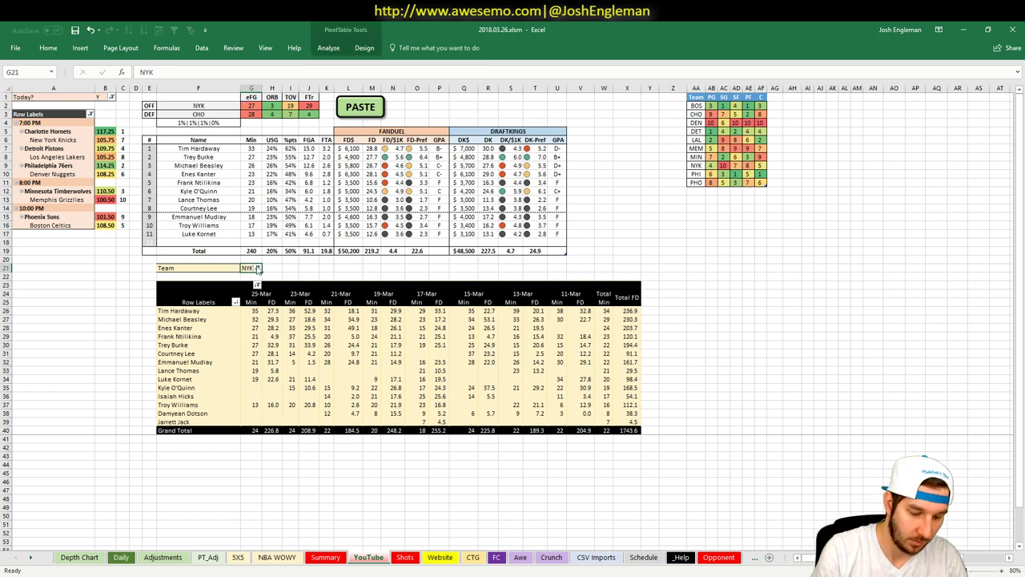
{"action": "type", "text": "DET"}
{"action": "key", "text": "Return"}
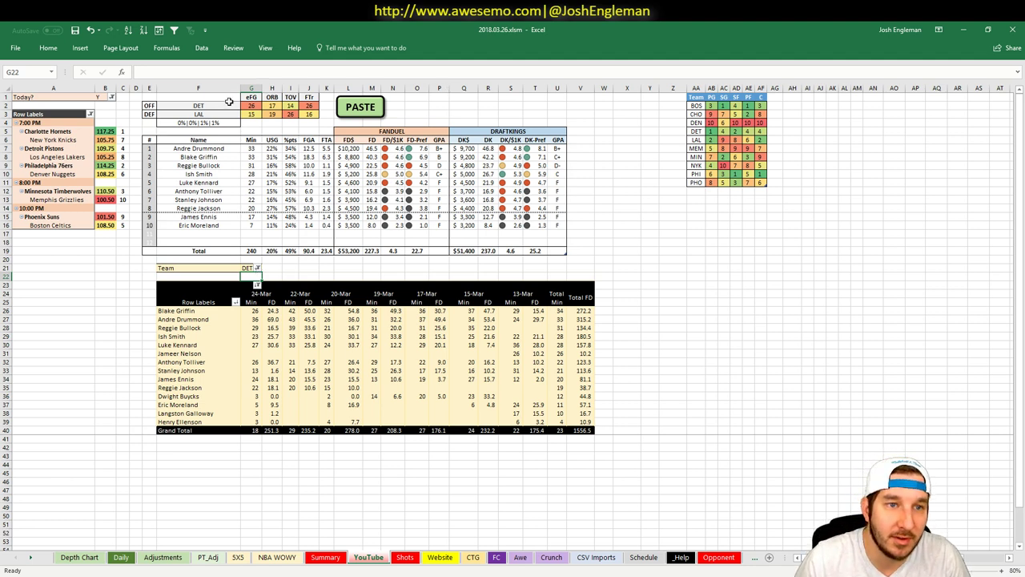
Set the Team filter of the game log to LAL
{"action": "key", "text": "Up"}
{"action": "type", "text": "LAL"}
{"action": "key", "text": "Return"}
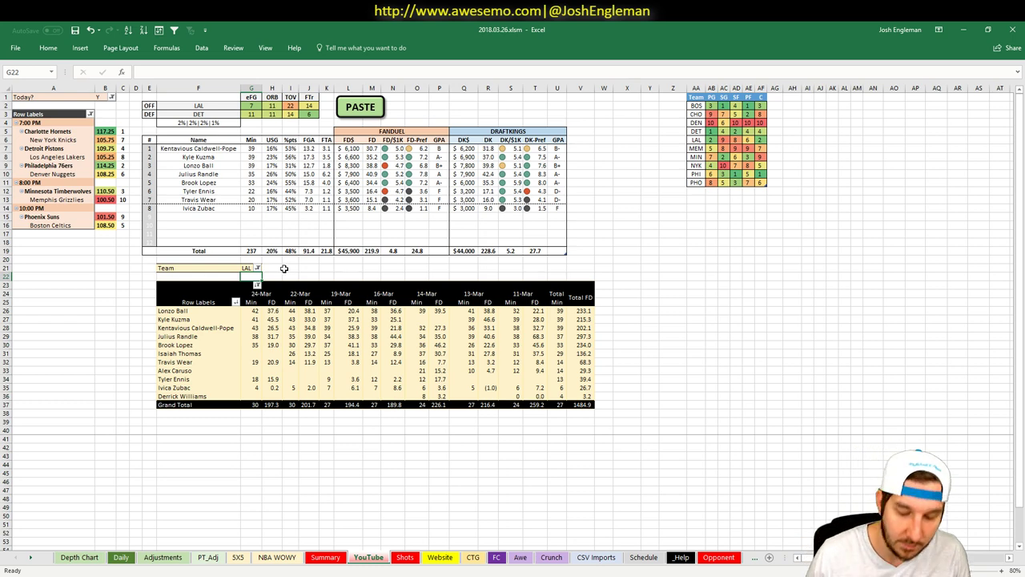
Set the Team filter of the game log to PHI
{"action": "key", "text": "Up"}
{"action": "type", "text": "PHI"}
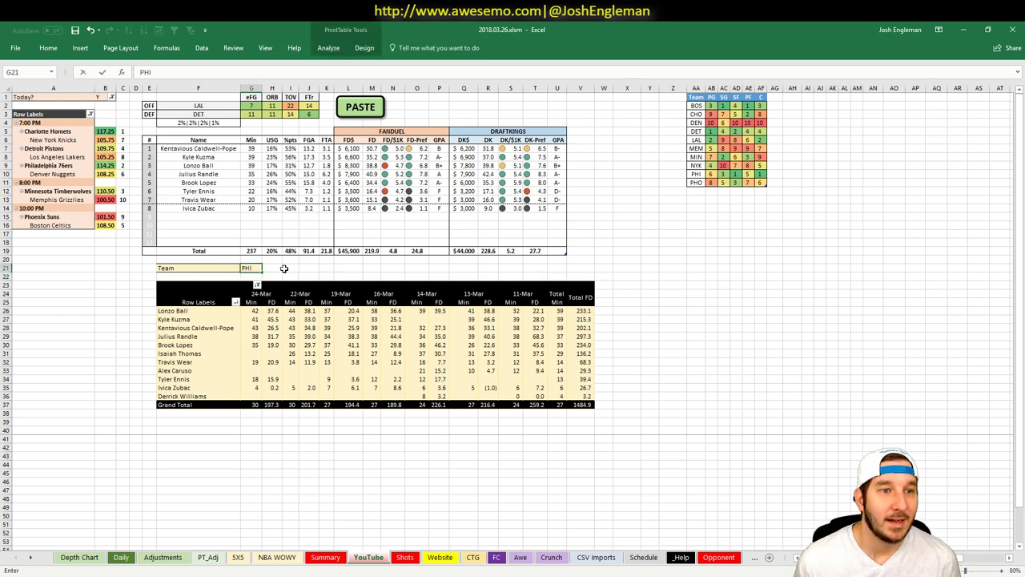
{"action": "key", "text": "Return"}
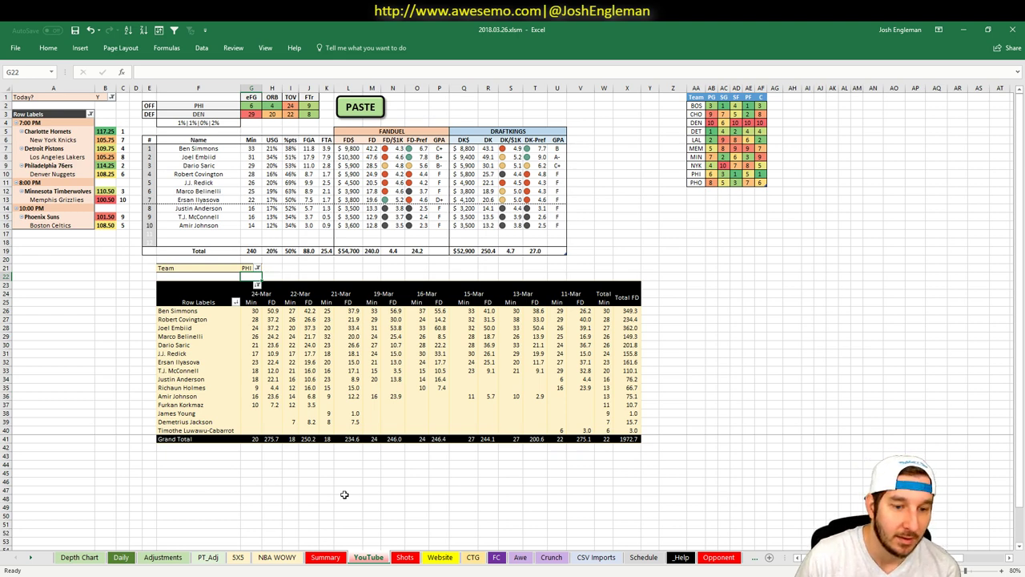
Look over the 5X5, Adjustments and PT_Adj sheets and return to the YouTube sheet
{"action": "left_click", "coordinate": [237, 557]}
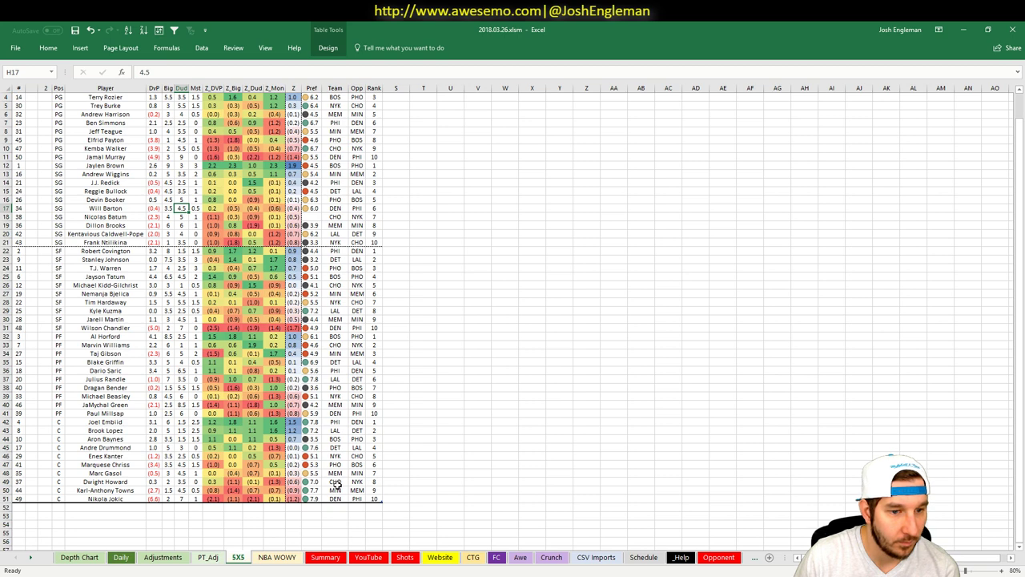
{"action": "left_click", "coordinate": [172, 425]}
{"action": "left_click", "coordinate": [174, 559]}
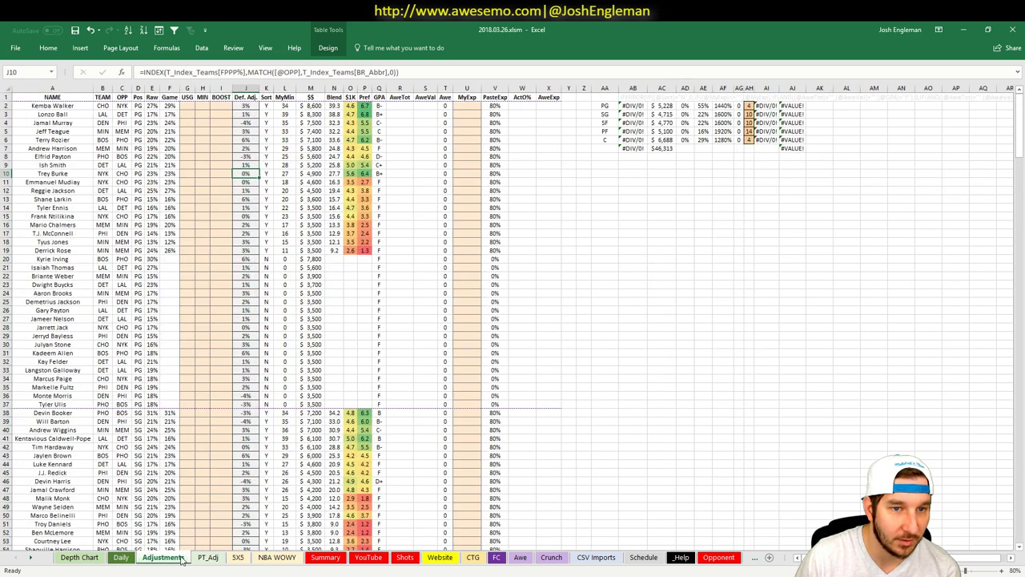
{"action": "left_click", "coordinate": [220, 559]}
{"action": "left_click", "coordinate": [368, 557]}
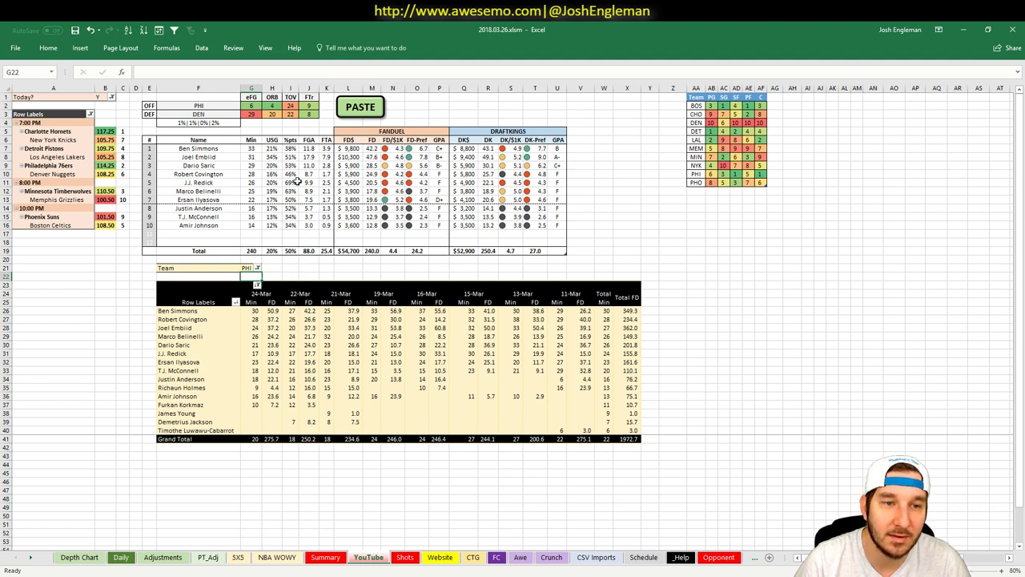
Set the Team filter of the game log to DEN
{"action": "left_click", "coordinate": [217, 174]}
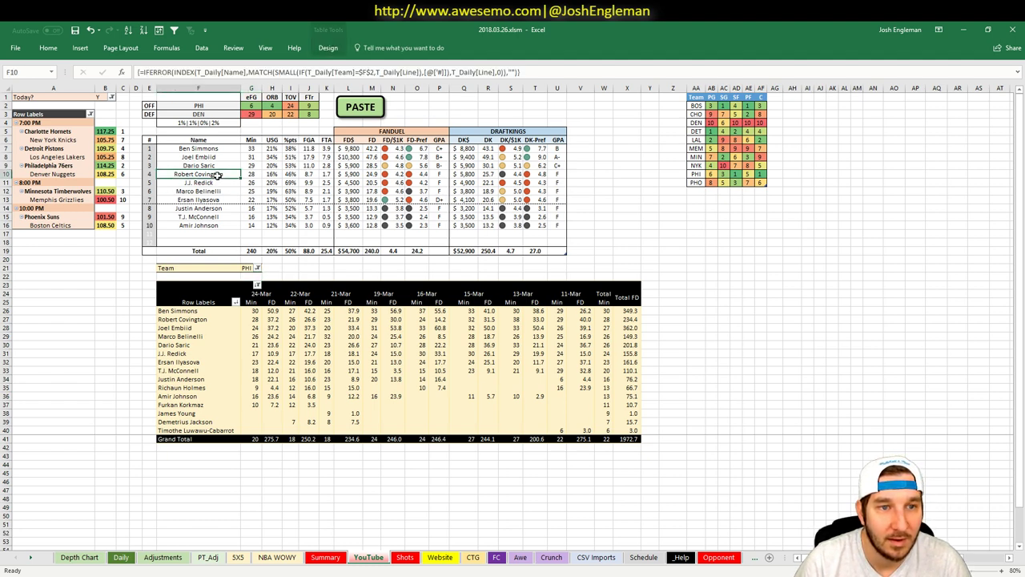
{"action": "left_click", "coordinate": [234, 107]}
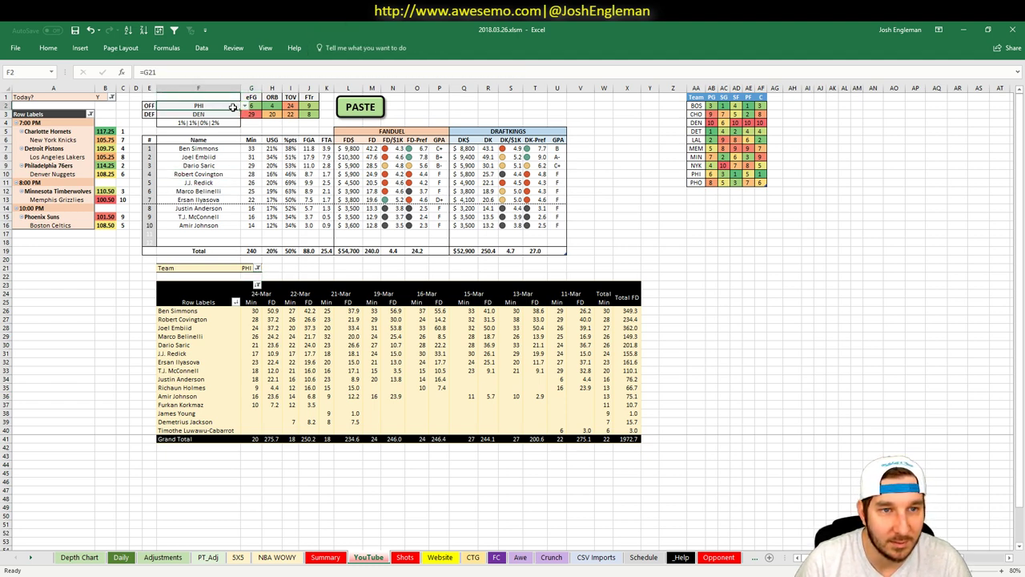
{"action": "left_click", "coordinate": [256, 267]}
{"action": "left_click", "coordinate": [249, 268]}
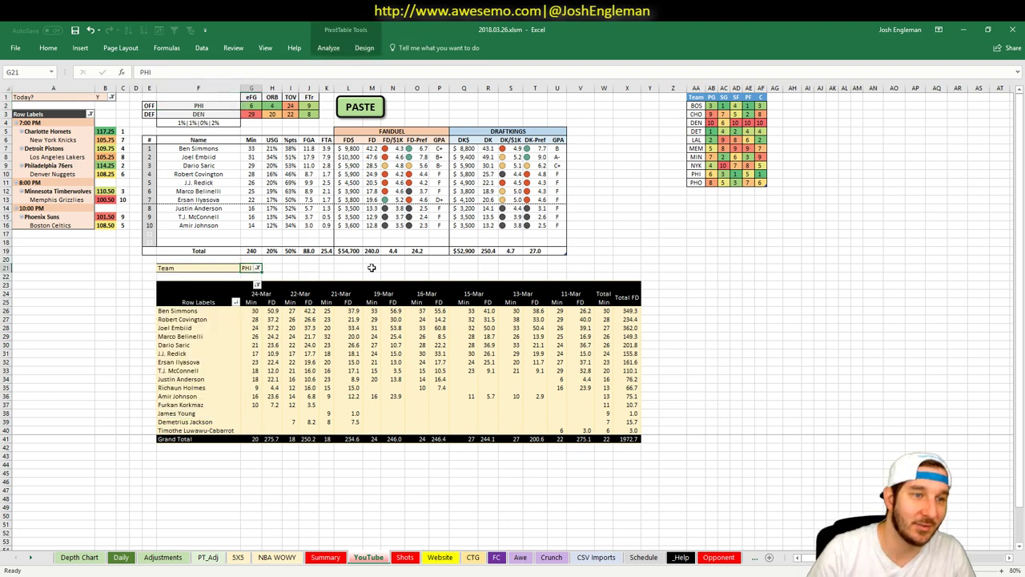
{"action": "type", "text": "DEN"}
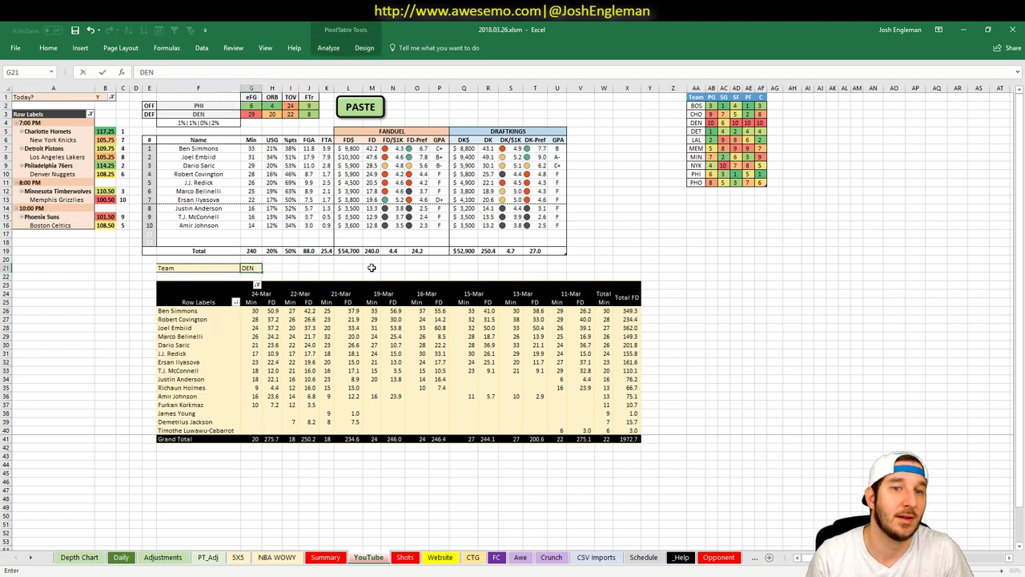
{"action": "key", "text": "Return"}
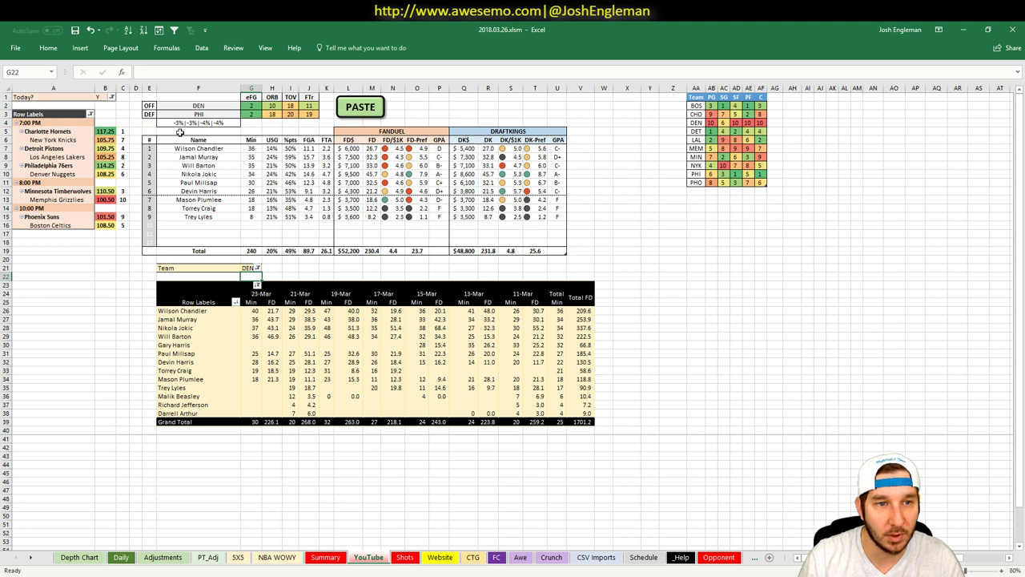
Set the Team filter of the game log to MIN
{"action": "left_click", "coordinate": [250, 268]}
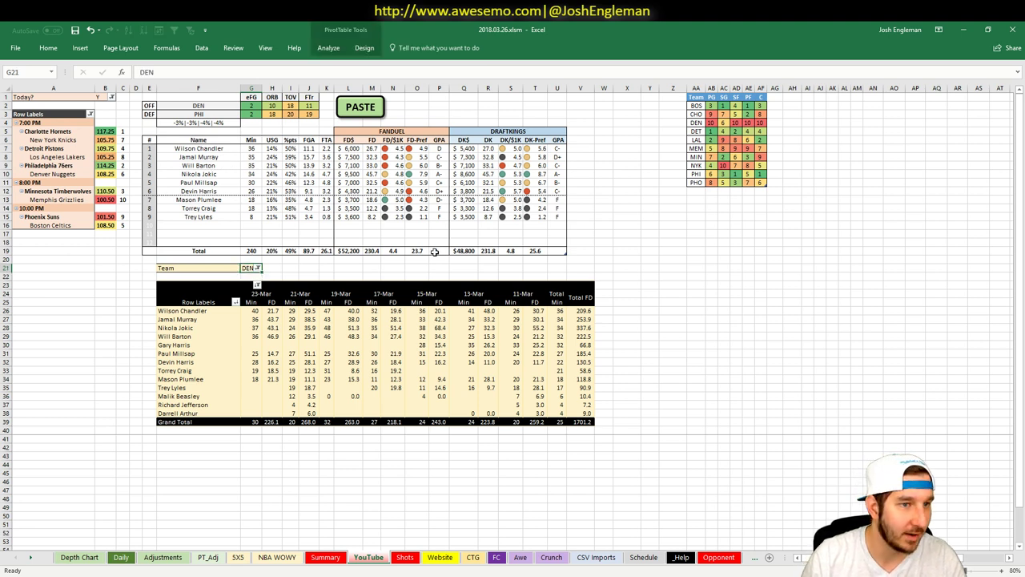
{"action": "type", "text": "MI"}
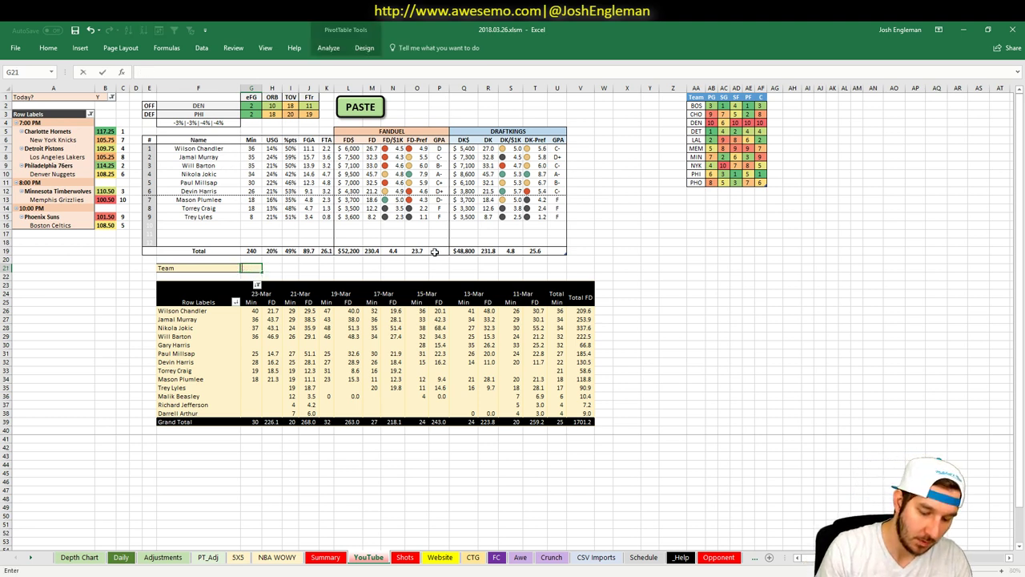
{"action": "type", "text": "N"}
{"action": "key", "text": "Return"}
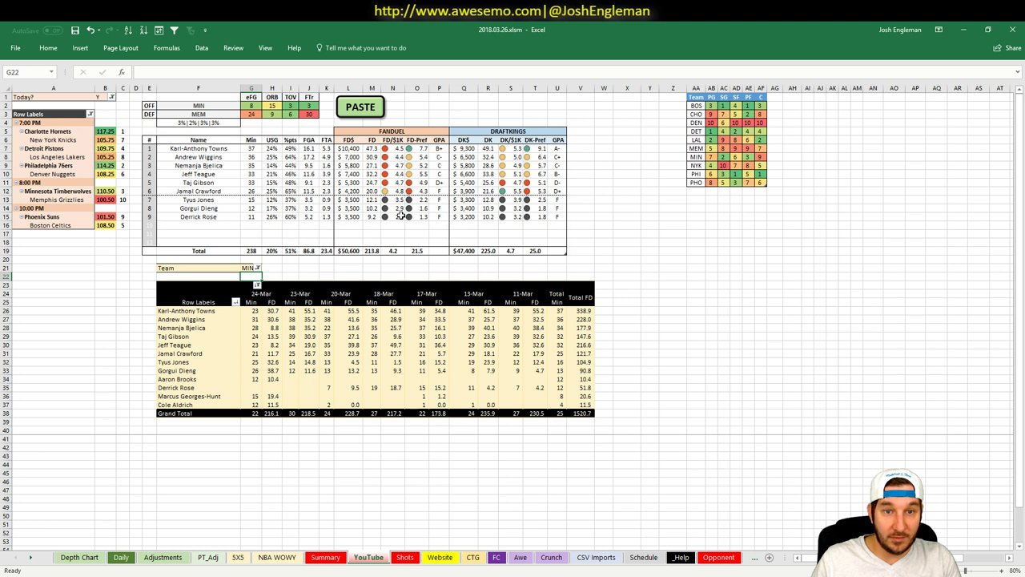
Examine the recent FD scores of Taj Gibson and Jeff Teague in the Minnesota game log
{"action": "left_click", "coordinate": [311, 336]}
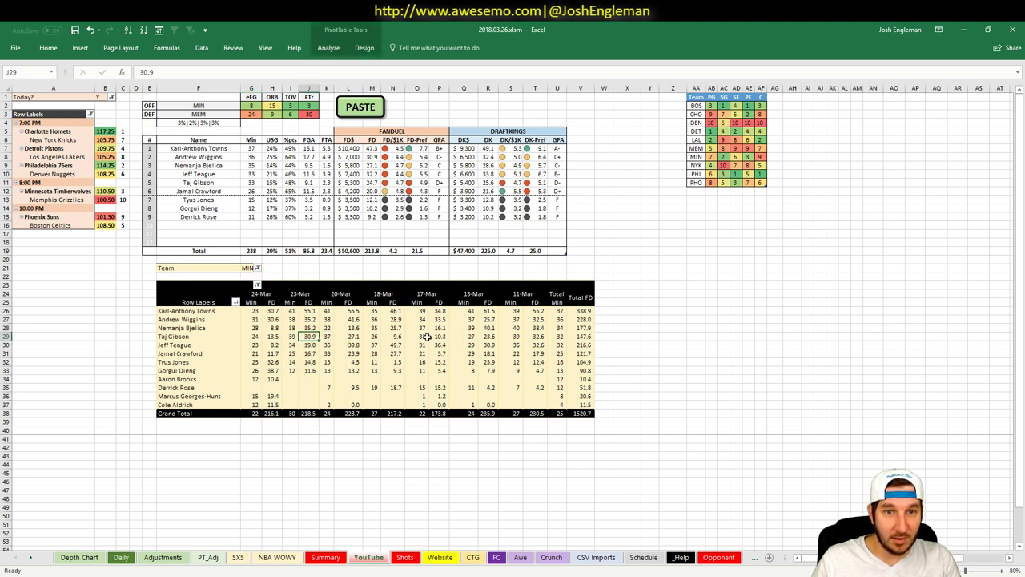
{"action": "left_click", "coordinate": [357, 337]}
{"action": "left_click", "coordinate": [530, 345]}
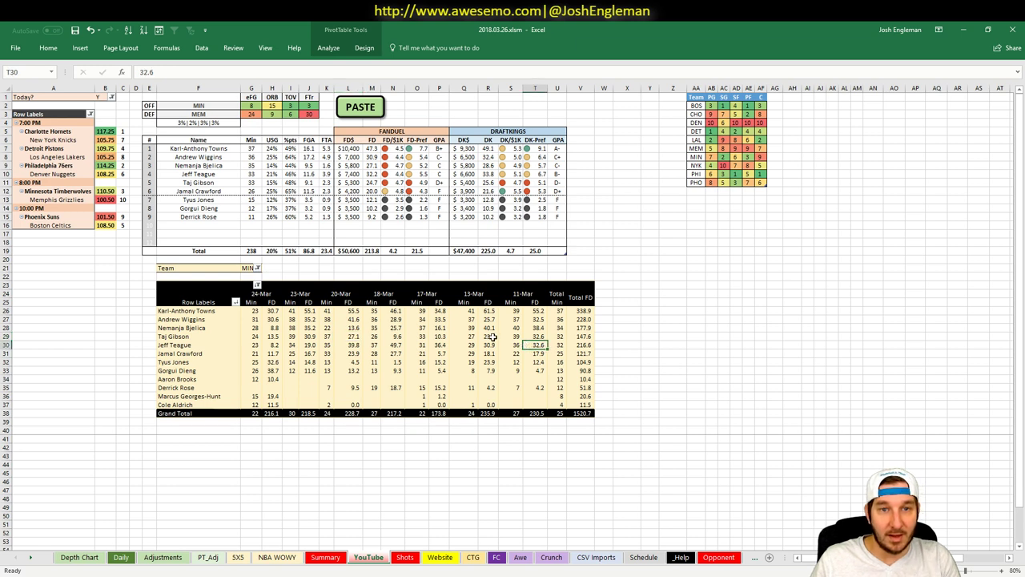
Check the FanDuel GPA grades of Taj Gibson and Jeff Teague, and set the game log's Team filter to MEM
{"action": "left_click", "coordinate": [438, 183]}
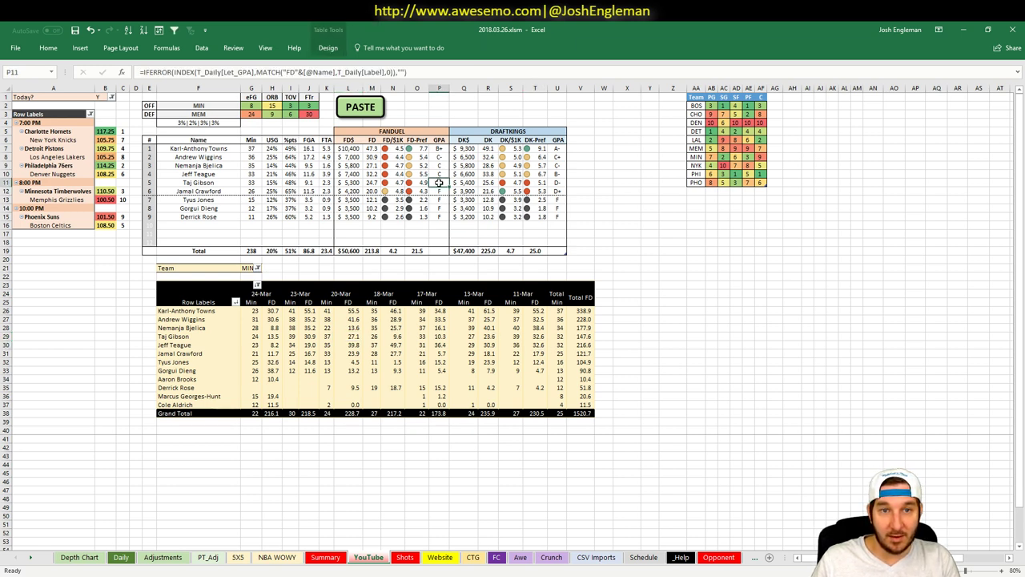
{"action": "left_click", "coordinate": [437, 174]}
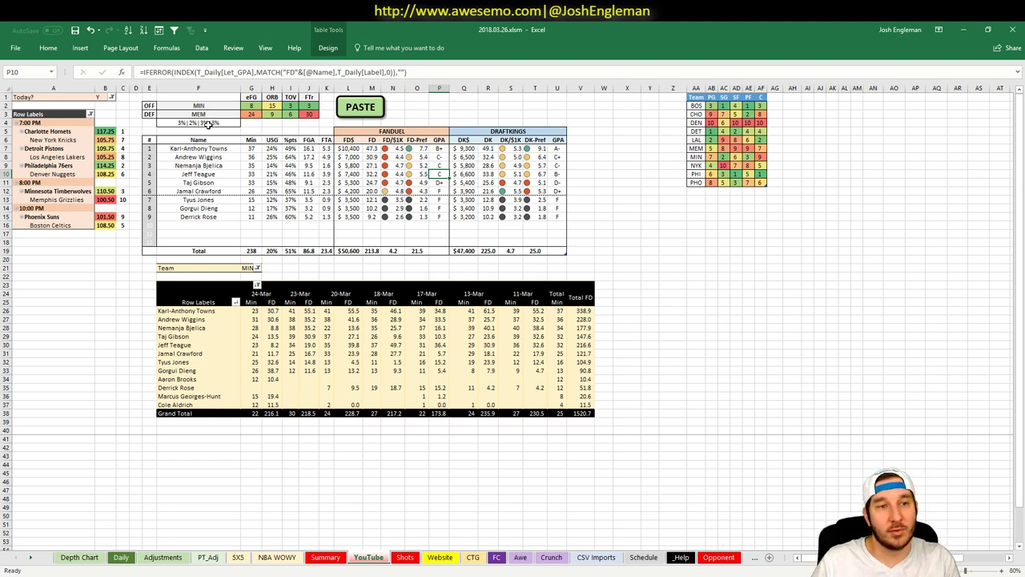
{"action": "left_click", "coordinate": [255, 270]}
{"action": "type", "text": "MEM"}
{"action": "key", "text": "Return"}
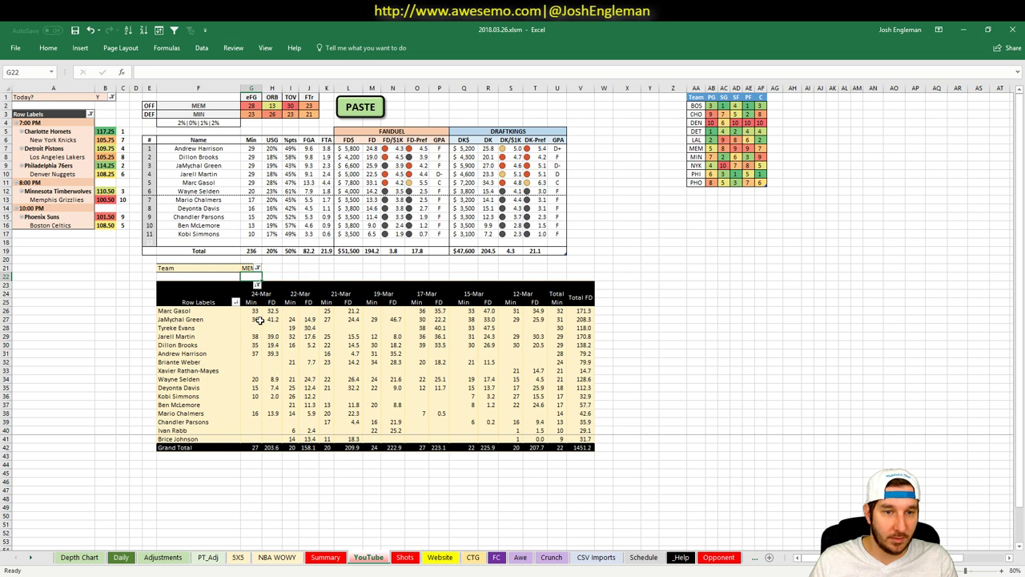
Examine the Memphis roster and its minutes and FD scores across the March games in the game log
{"action": "left_click_drag", "start_coordinate": [194, 311], "coordinate": [184, 439]}
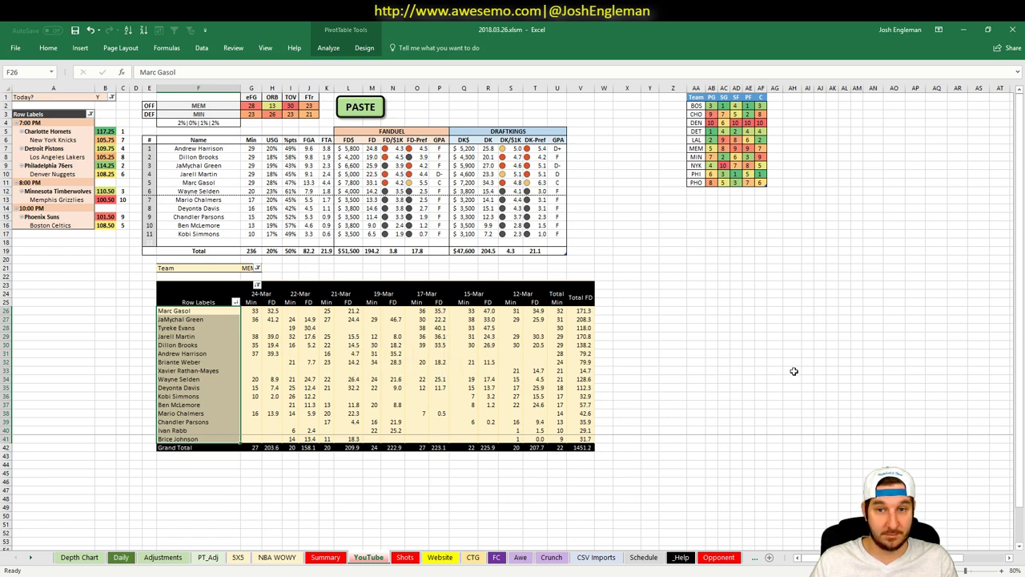
{"action": "left_click_drag", "start_coordinate": [248, 345], "coordinate": [276, 396]}
{"action": "left_click", "coordinate": [301, 371]}
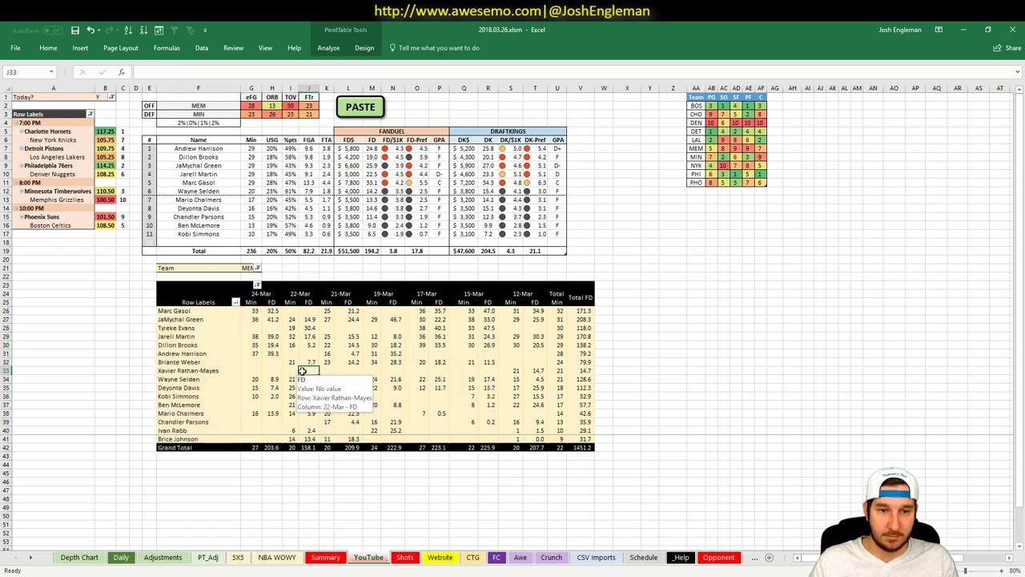
{"action": "left_click", "coordinate": [351, 329]}
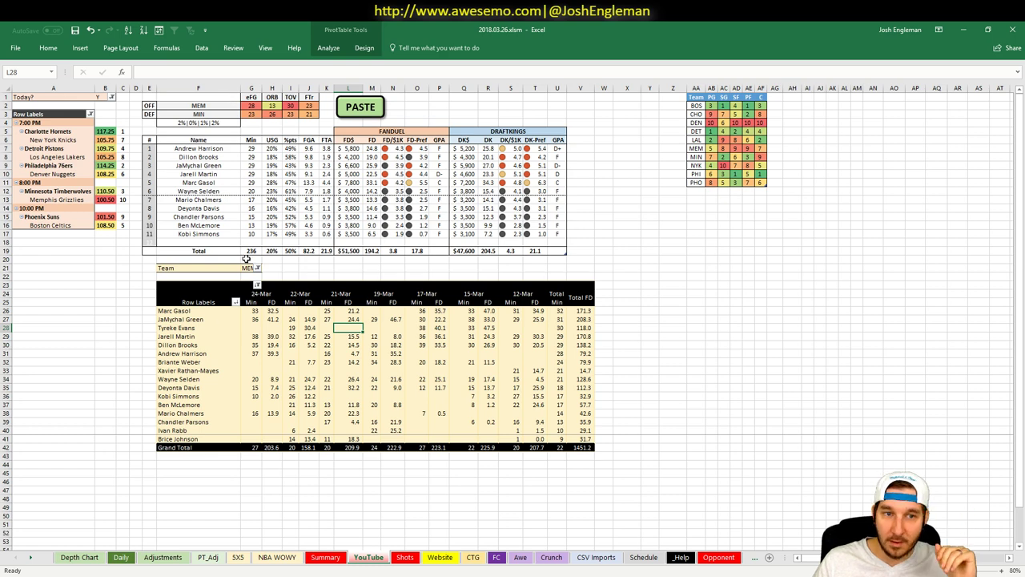
Set the Team filter of the game log to PHO
{"action": "right_click", "coordinate": [245, 261]}
{"action": "left_click", "coordinate": [205, 278]}
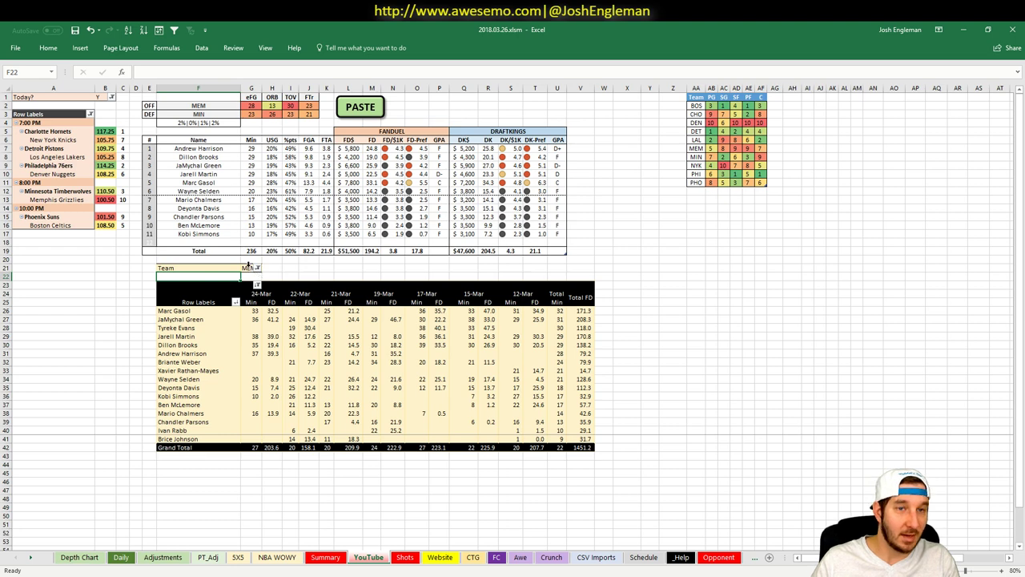
{"action": "left_click", "coordinate": [247, 267]}
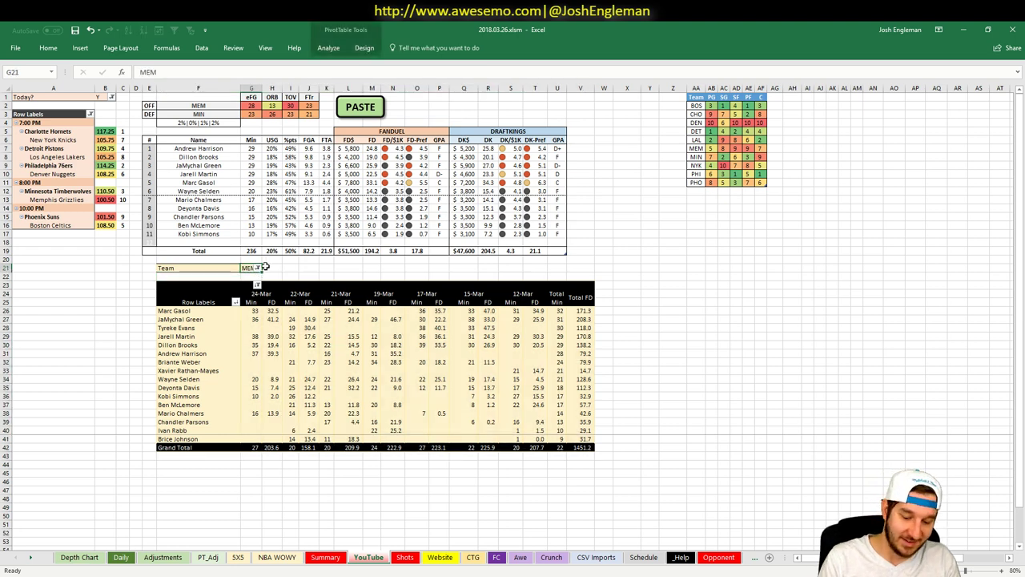
{"action": "type", "text": "PHO"}
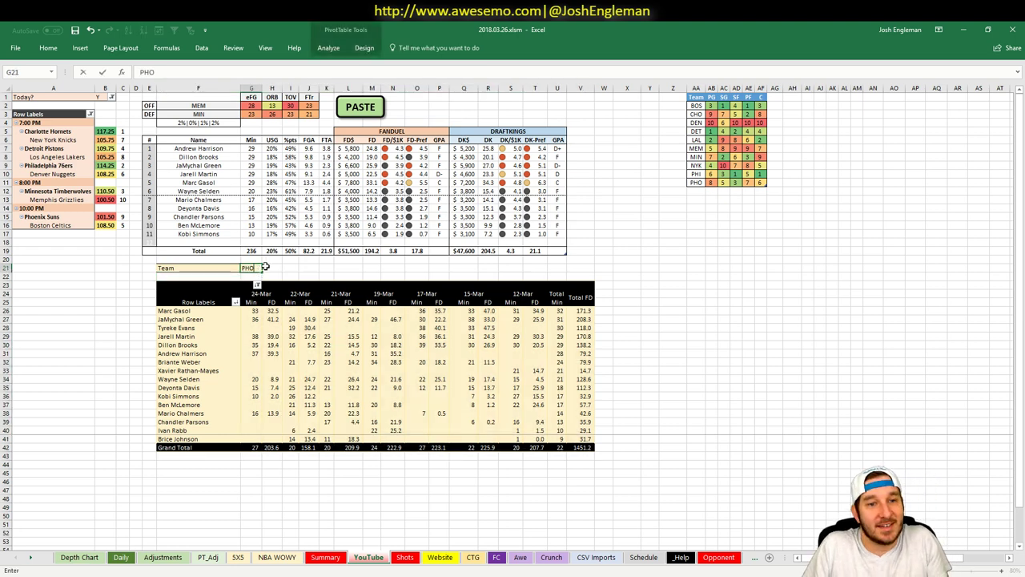
{"action": "key", "text": "Return"}
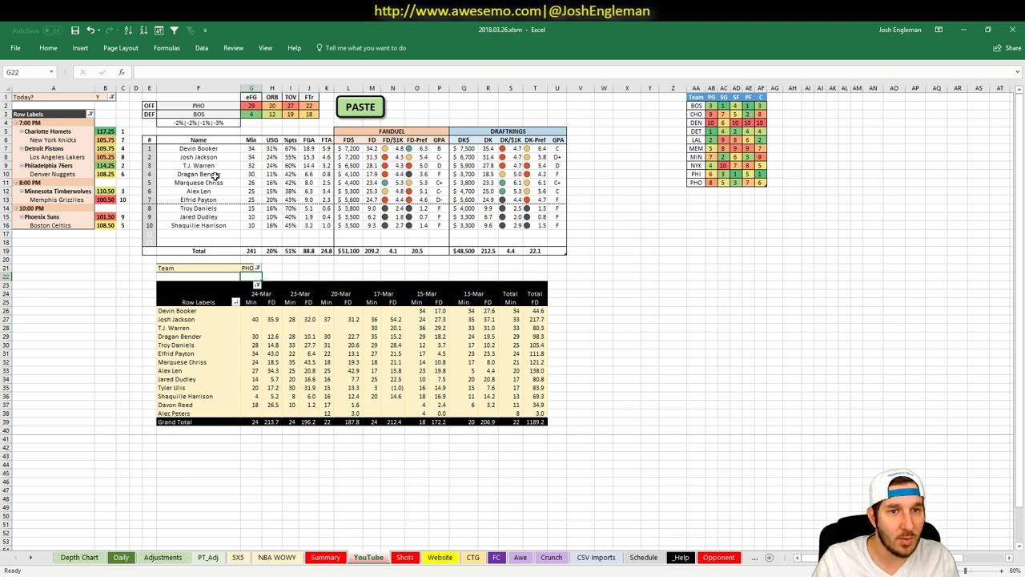
Set Marquese Chriss's boost to -3% on the Adjustments sheet and return to the YouTube sheet
{"action": "left_click", "coordinate": [163, 557]}
{"action": "scroll", "coordinate": [160, 376], "scroll_direction": "down", "scroll_amount": 20}
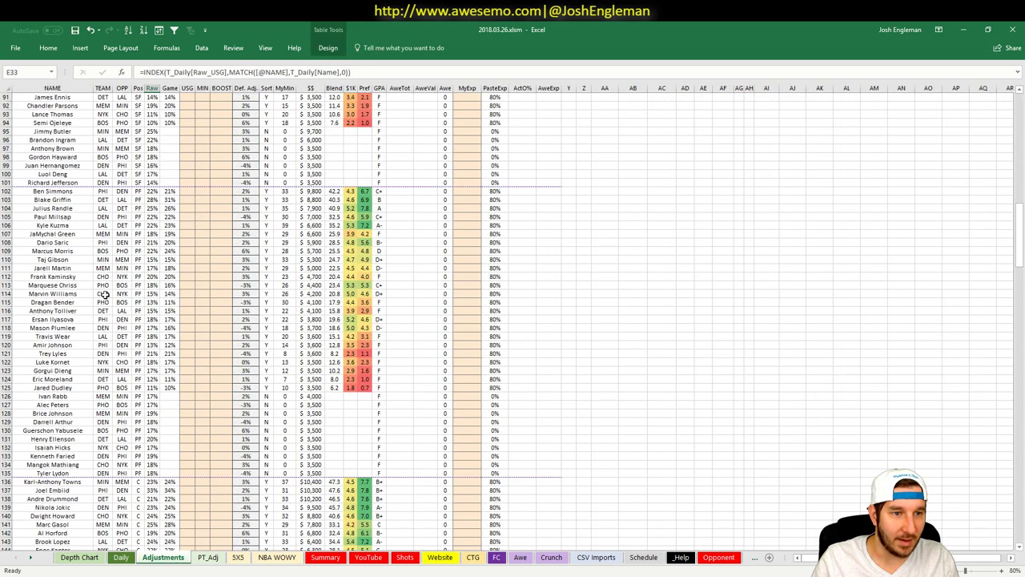
{"action": "left_click", "coordinate": [220, 285]}
{"action": "type", "text": "-3%"}
{"action": "key", "text": "Return"}
{"action": "left_click", "coordinate": [397, 558]}
{"action": "left_click", "coordinate": [368, 557]}
Set the Team filter of the game log to BOS
{"action": "left_click", "coordinate": [107, 269]}
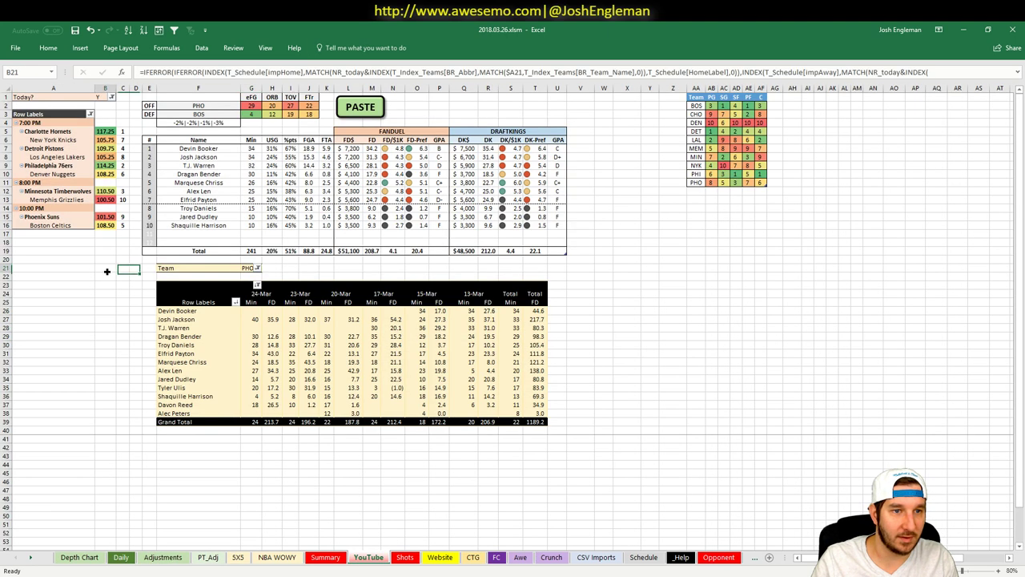
{"action": "left_click", "coordinate": [248, 267]}
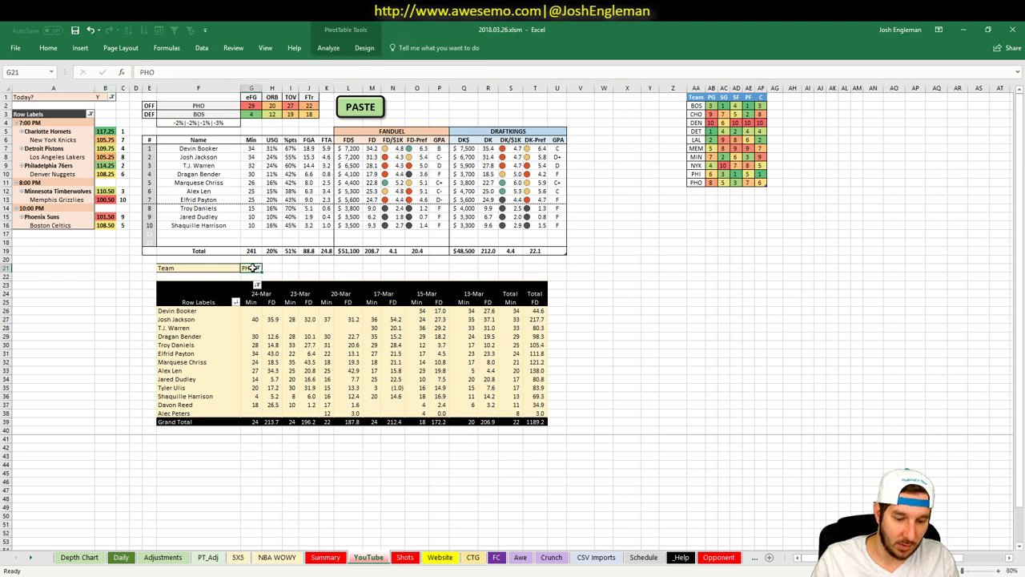
{"action": "type", "text": "BOS"}
{"action": "key", "text": "Return"}
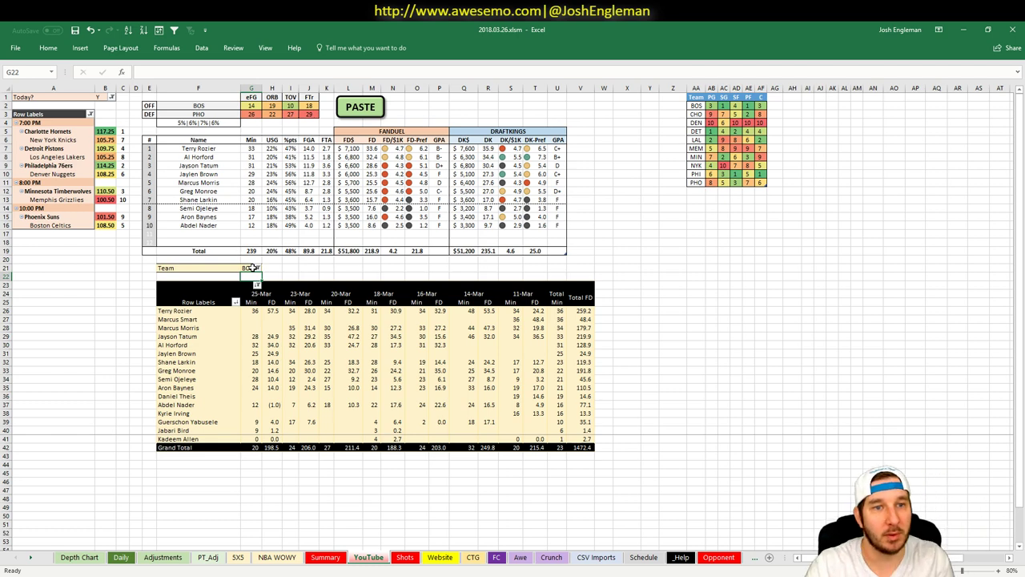
Copy the FanDuel player projections using the Daily sheet's copy macro
{"action": "left_click", "coordinate": [164, 556]}
{"action": "left_click", "coordinate": [121, 556]}
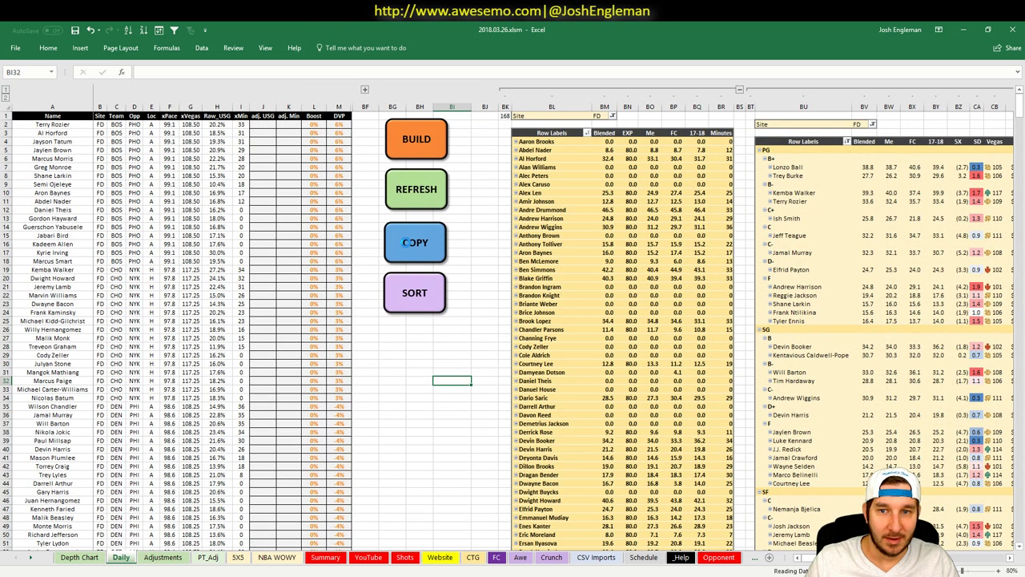
{"action": "left_click", "coordinate": [406, 243]}
Switch to Chrome and open Fantasy Cruncher's projection upload page for the 2018-03-26 FanDuel NBA slate
{"action": "key", "text": "alt+Tab"}
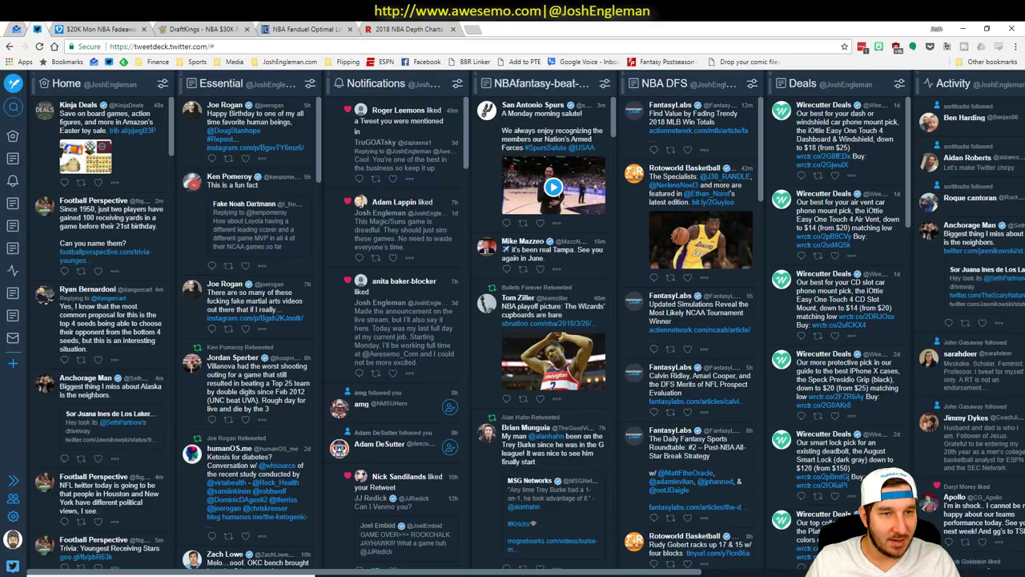
{"action": "left_click", "coordinate": [472, 30]}
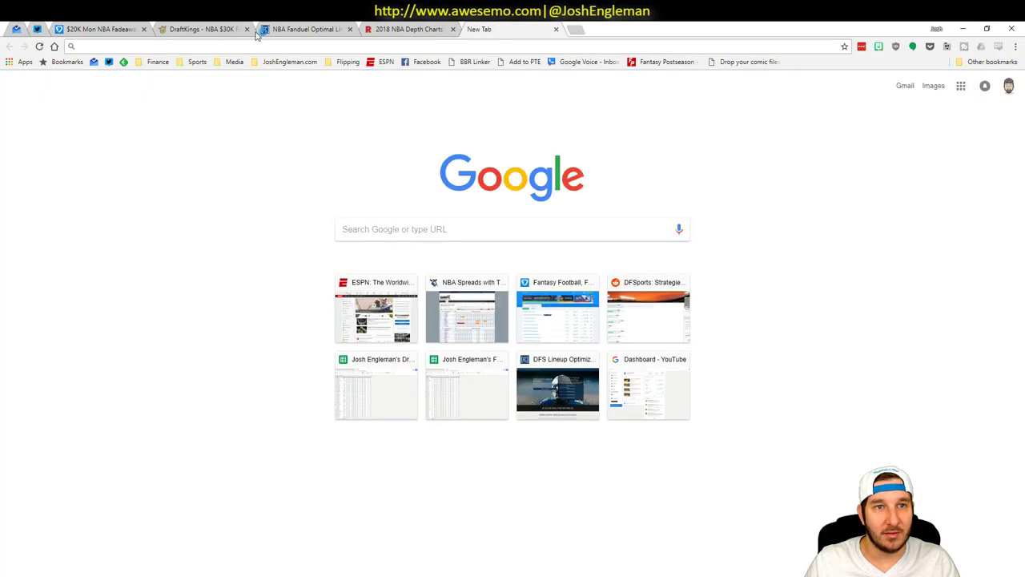
{"action": "left_click", "coordinate": [304, 31]}
{"action": "mouse_move", "coordinate": [144, 85]}
{"action": "left_click", "coordinate": [164, 110]}
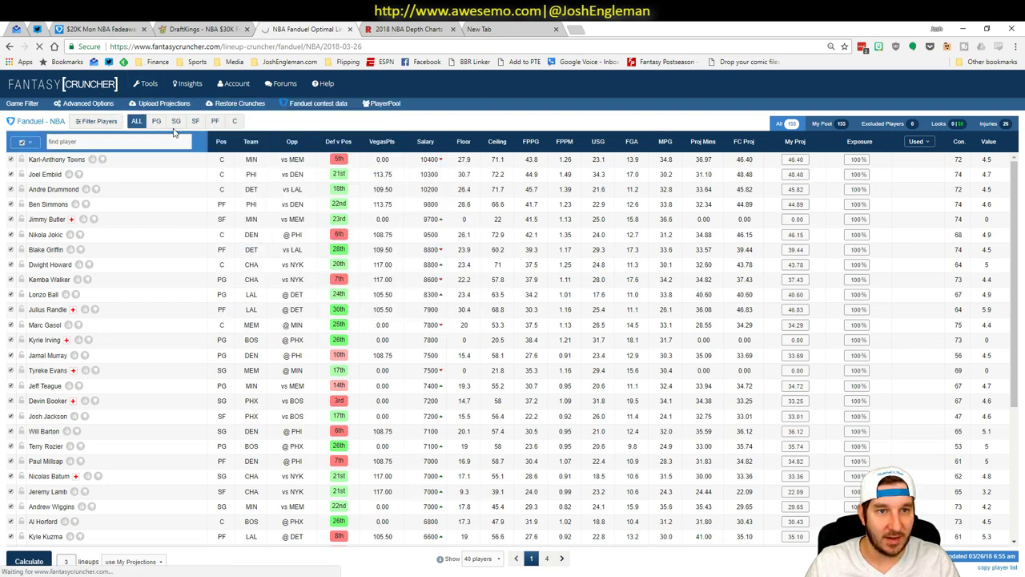
Paste the copied projections into the upload table, upload them, dismiss the player errors and return to Lineup Cruncher
{"action": "left_click", "coordinate": [318, 192]}
{"action": "key", "text": "ctrl+v"}
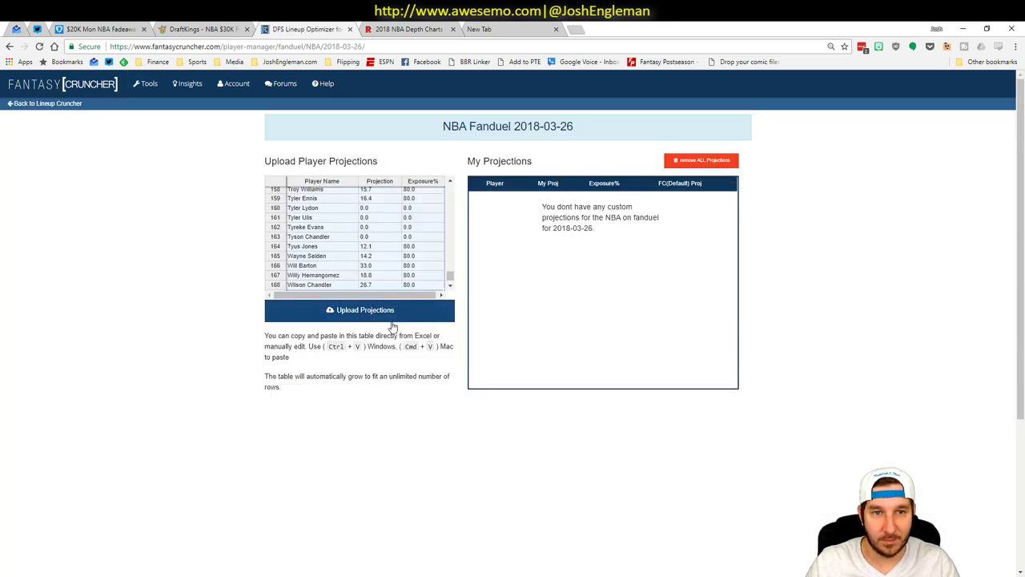
{"action": "left_click", "coordinate": [390, 317]}
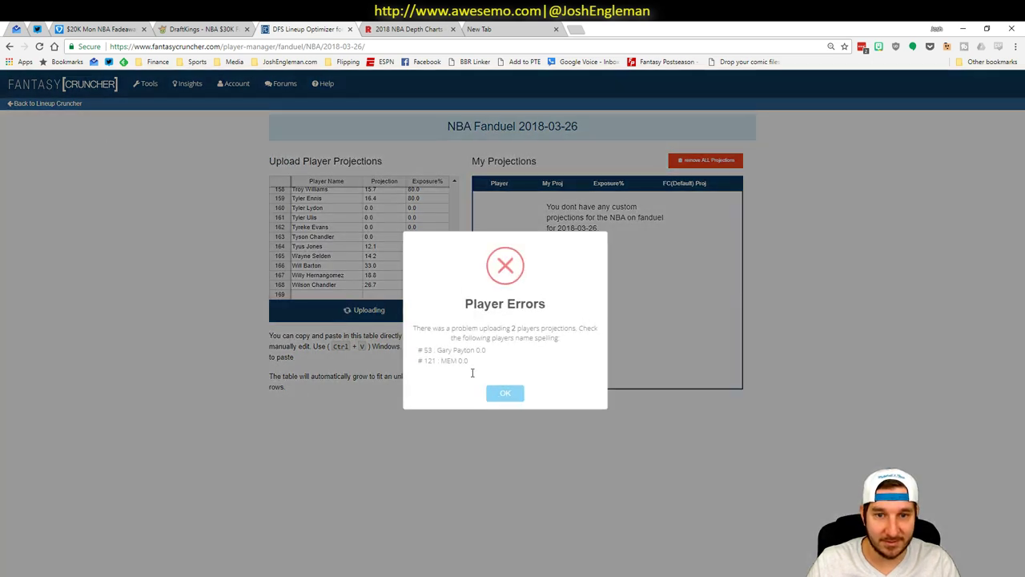
{"action": "left_click", "coordinate": [102, 128]}
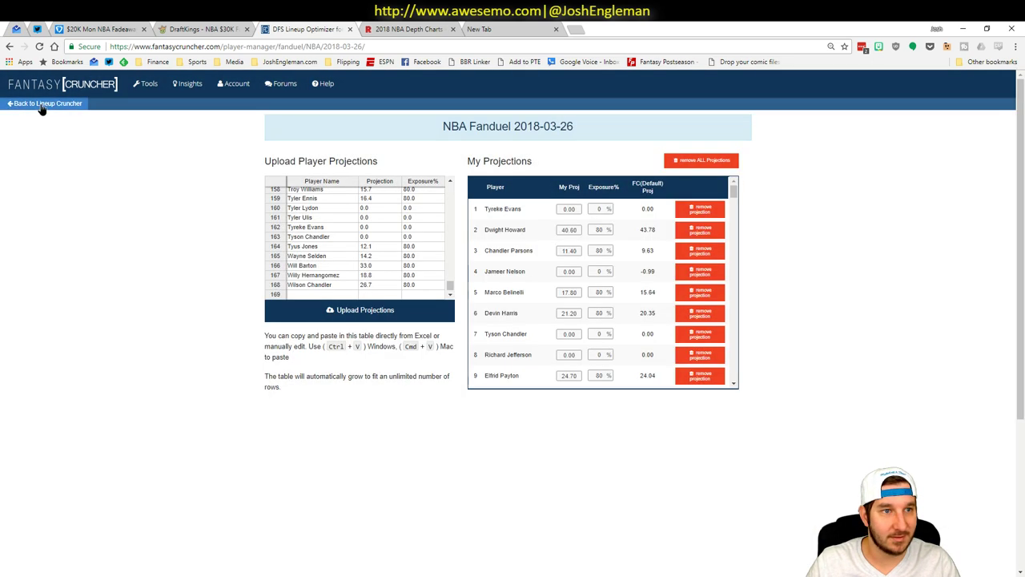
{"action": "left_click", "coordinate": [42, 105]}
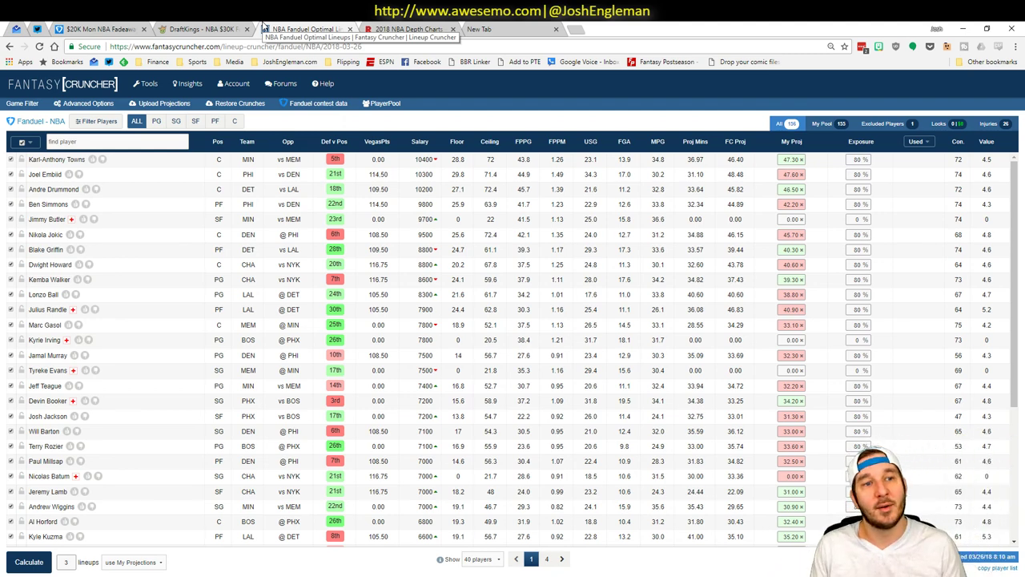
Set the randomness to 10% in the general advanced options and close the settings
{"action": "left_click", "coordinate": [147, 84]}
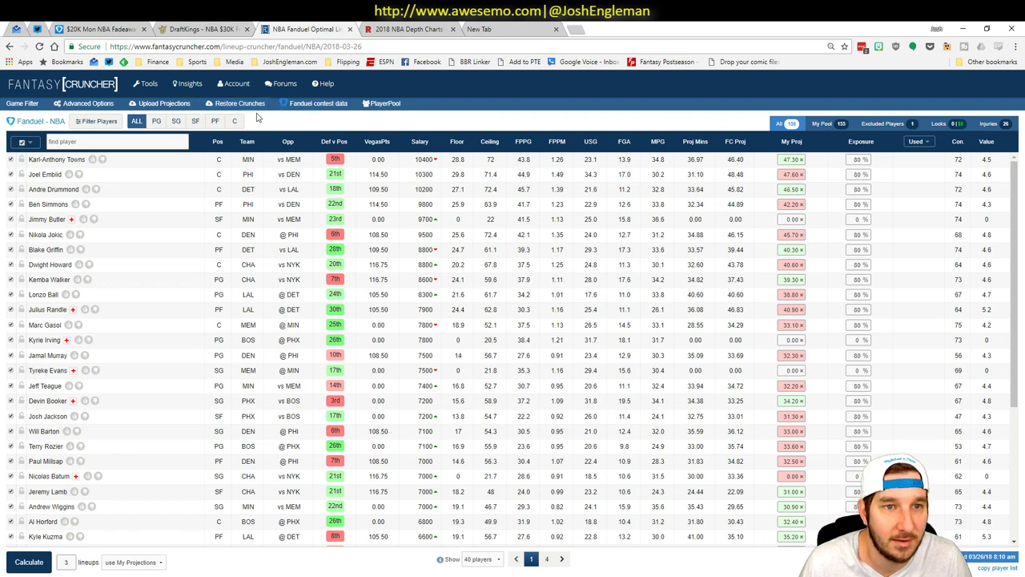
{"action": "left_click", "coordinate": [68, 108]}
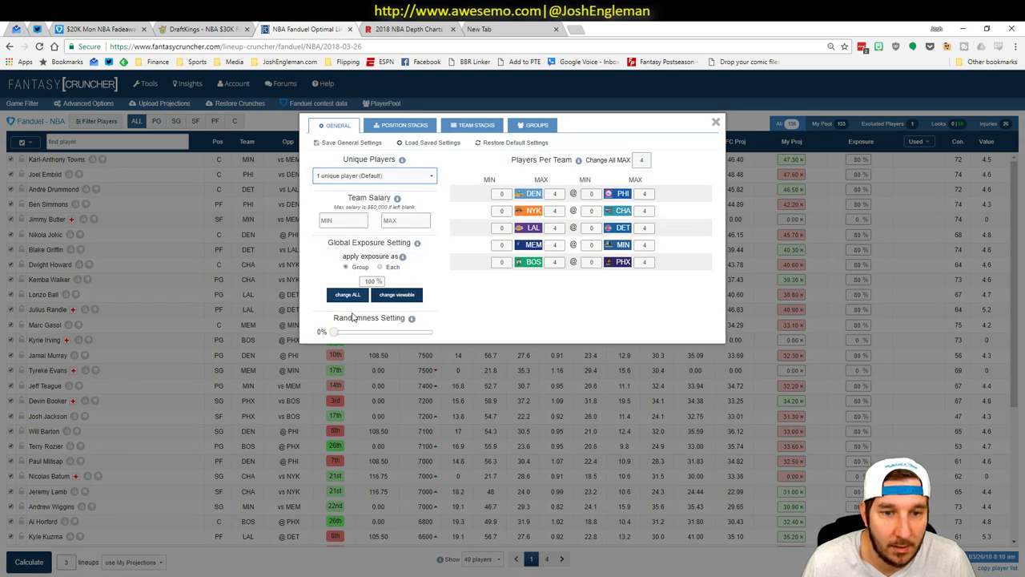
{"action": "left_click_drag", "start_coordinate": [334, 331], "coordinate": [346, 337]}
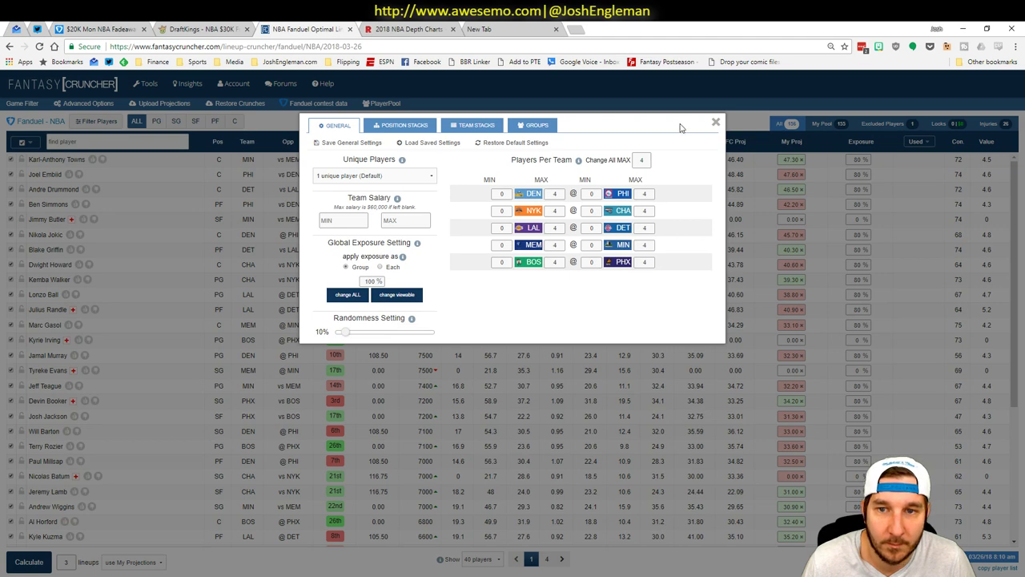
{"action": "left_click", "coordinate": [712, 130]}
Calculate 100 FanDuel lineups using My Projections
{"action": "double_click", "coordinate": [67, 562]}
{"action": "type", "text": "100"}
{"action": "left_click", "coordinate": [29, 562]}
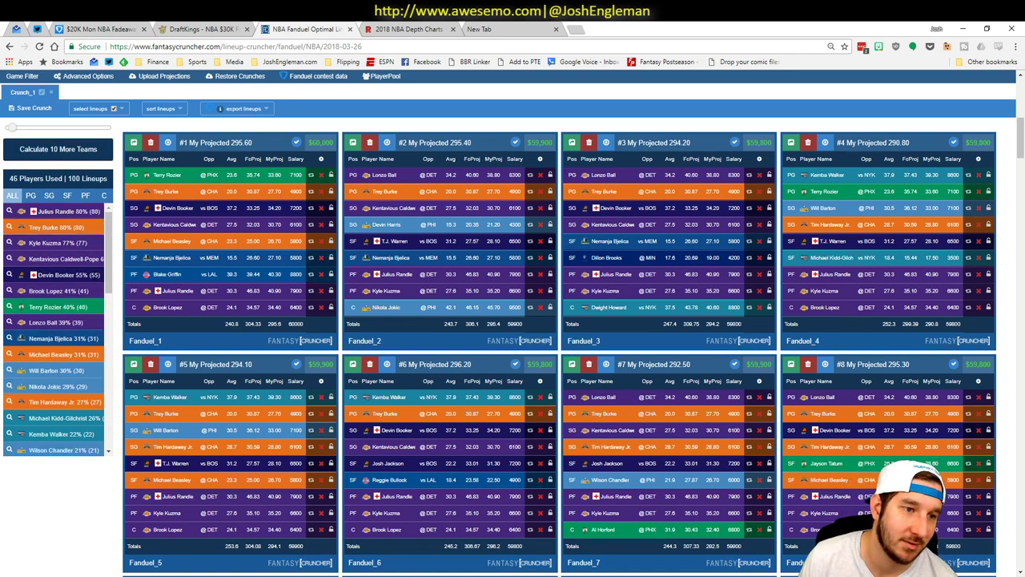
Sort the calculated FanDuel lineups by My Projected
{"action": "left_click", "coordinate": [240, 109]}
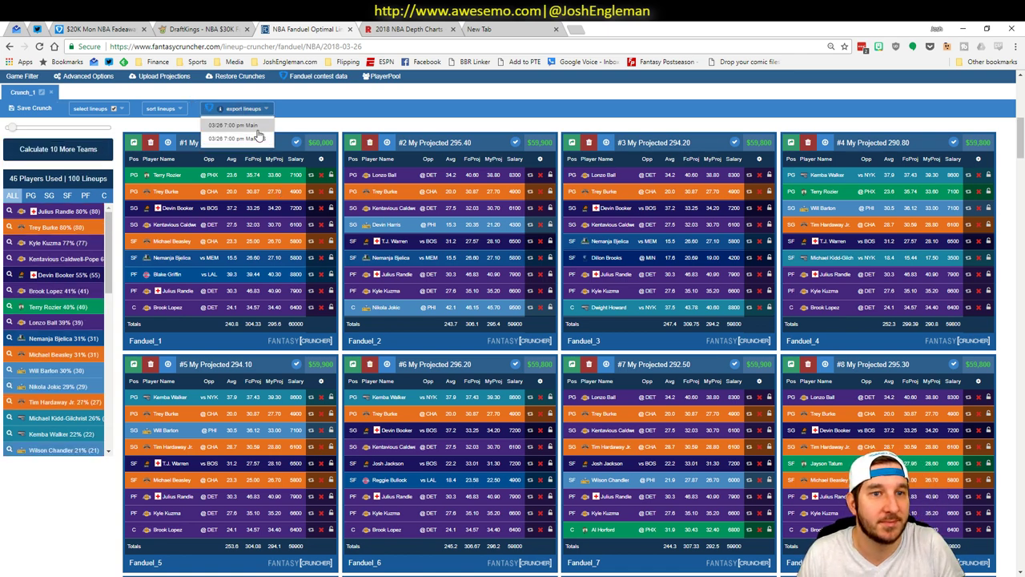
{"action": "left_click", "coordinate": [256, 133]}
{"action": "key", "text": "Return"}
{"action": "left_click", "coordinate": [163, 109]}
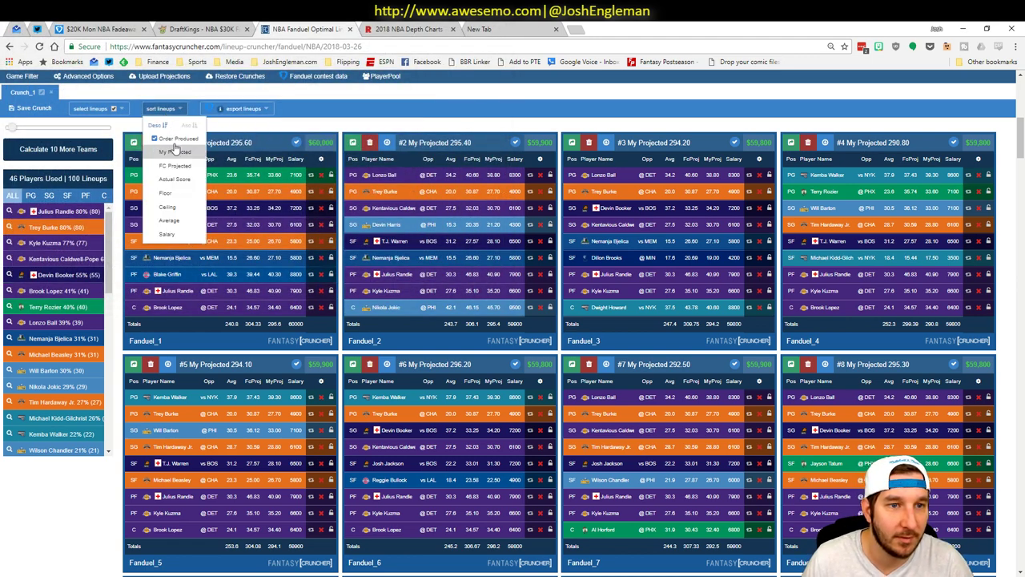
{"action": "left_click", "coordinate": [170, 153]}
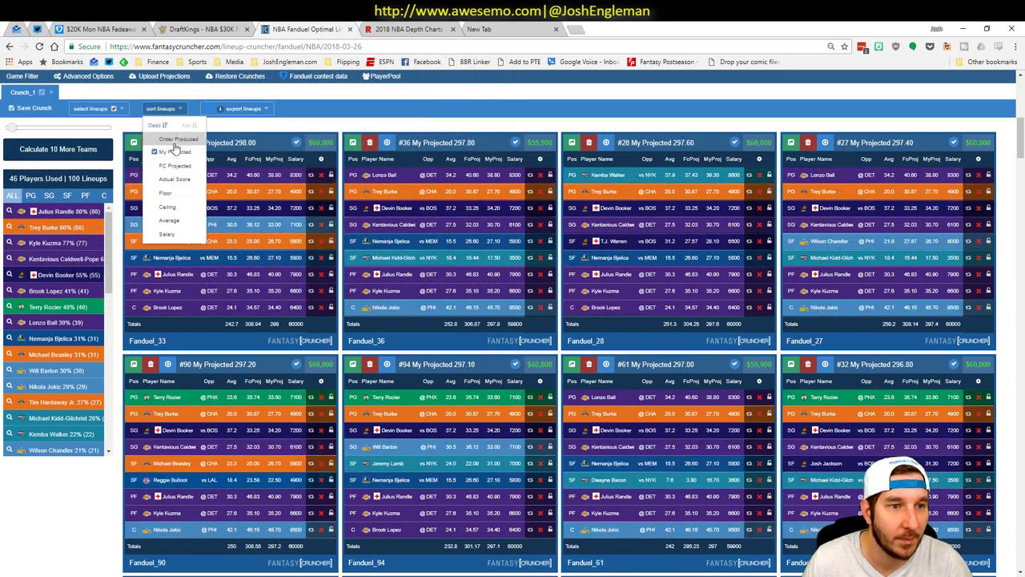
Filter the lineups to those containing Trey Burke, Terry Rozier and Kyle Kuzma
{"action": "left_click", "coordinate": [9, 227]}
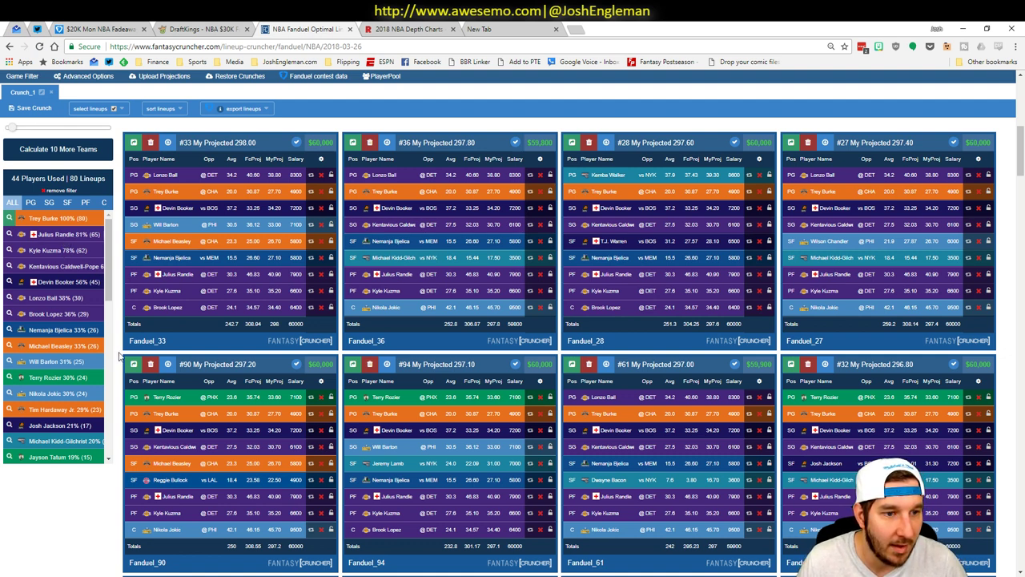
{"action": "left_click", "coordinate": [10, 385]}
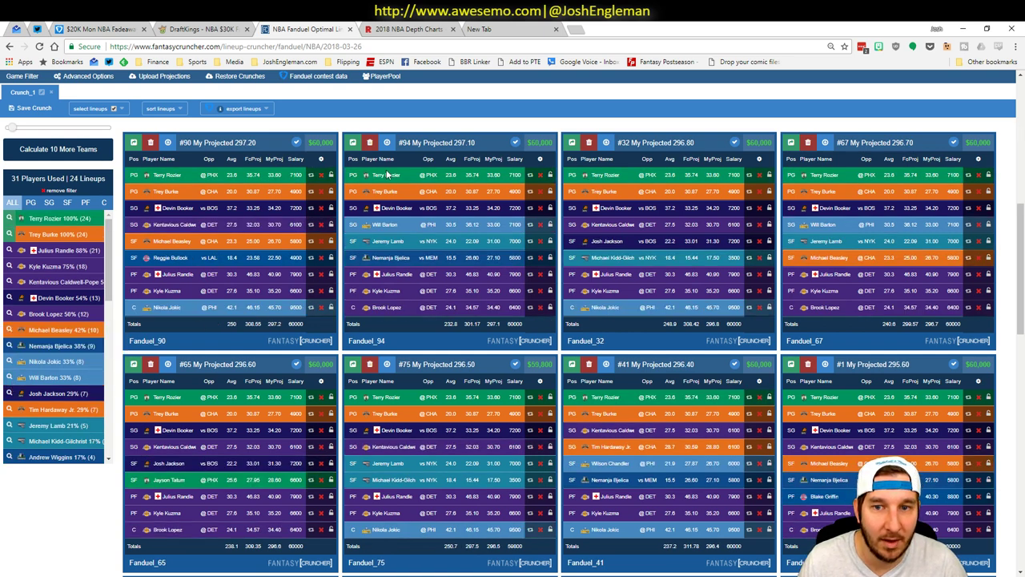
{"action": "left_click", "coordinate": [10, 266]}
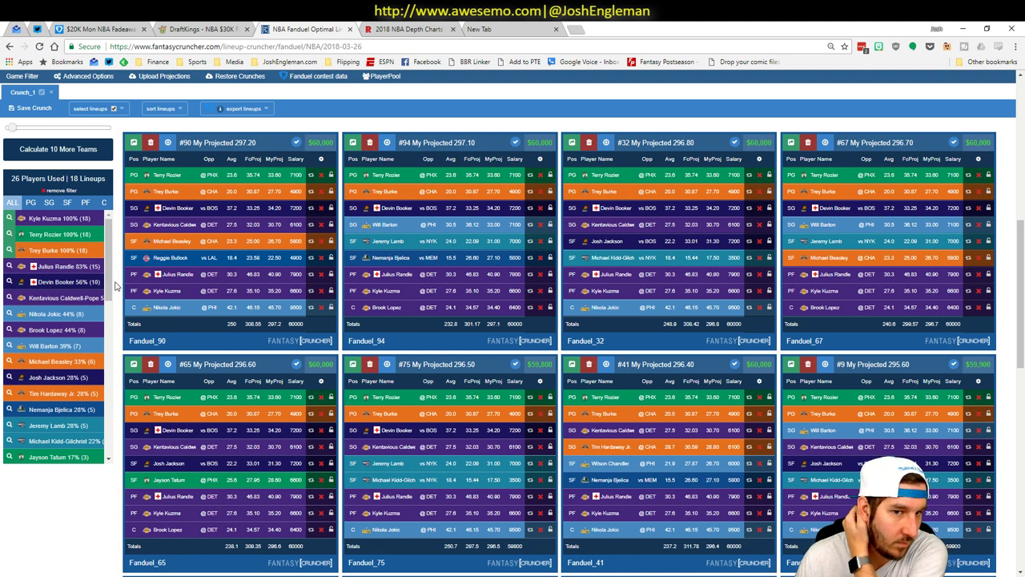
Compare small forward options against the projections on Excel's Daily sheet, and narrow the Fantasy Cruncher lineups to those with Nemanja Bjelica
{"action": "left_click", "coordinate": [68, 205]}
{"action": "key", "text": "alt+Tab"}
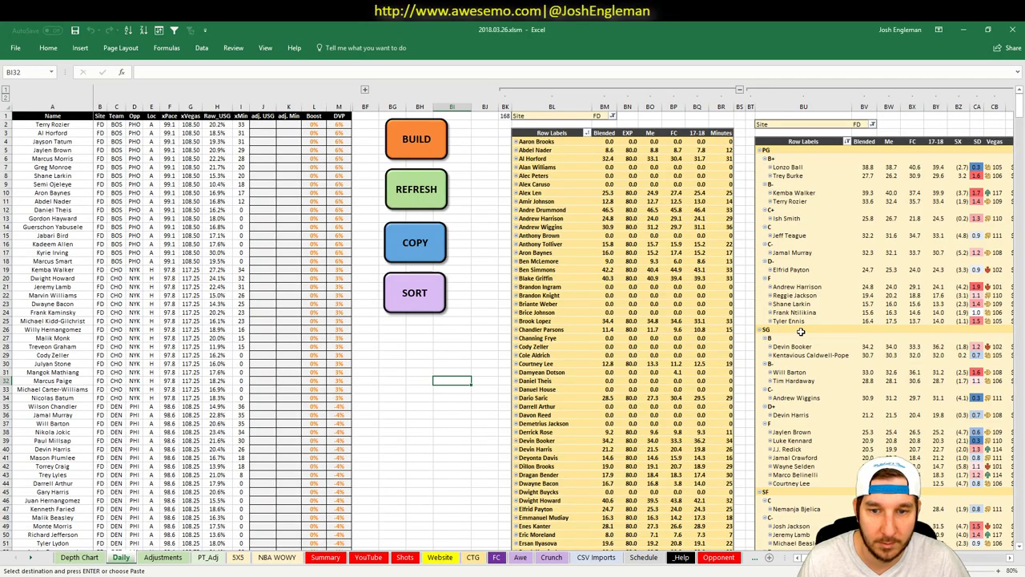
{"action": "scroll", "coordinate": [768, 337], "scroll_direction": "right", "scroll_amount": 4}
{"action": "scroll", "coordinate": [781, 329], "scroll_direction": "down", "scroll_amount": 7}
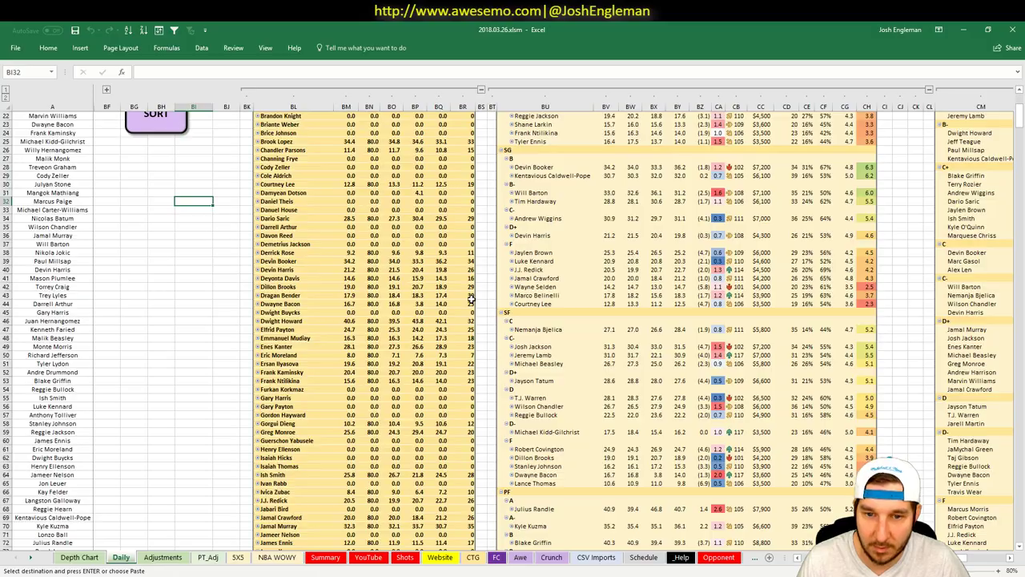
{"action": "key", "text": "alt+Tab"}
{"action": "left_click", "coordinate": [10, 251]}
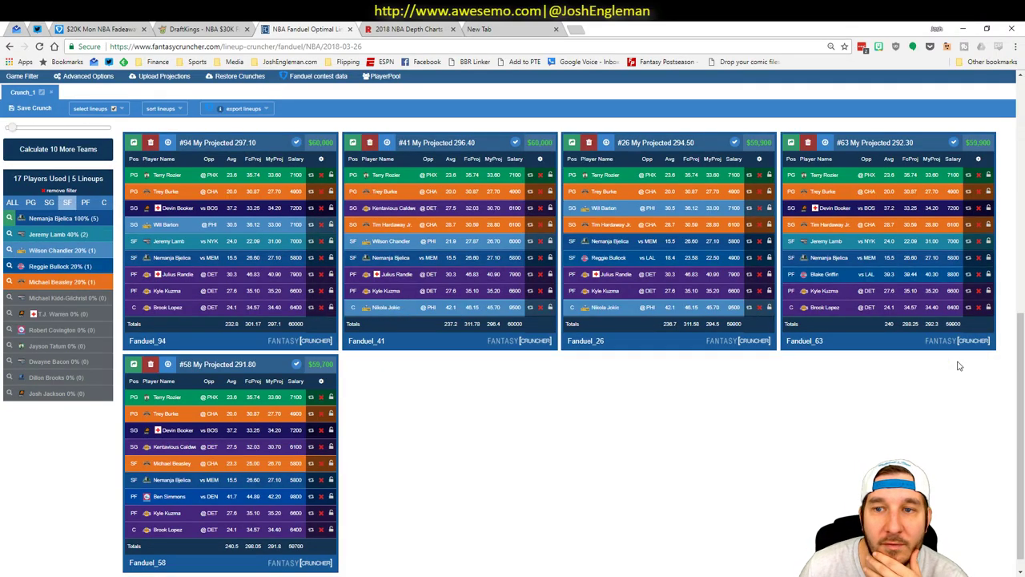
Look over the filtered FanDuel lineups and open the DraftKings NBA lineup cruncher
{"action": "scroll", "coordinate": [929, 347], "scroll_direction": "down", "scroll_amount": 1}
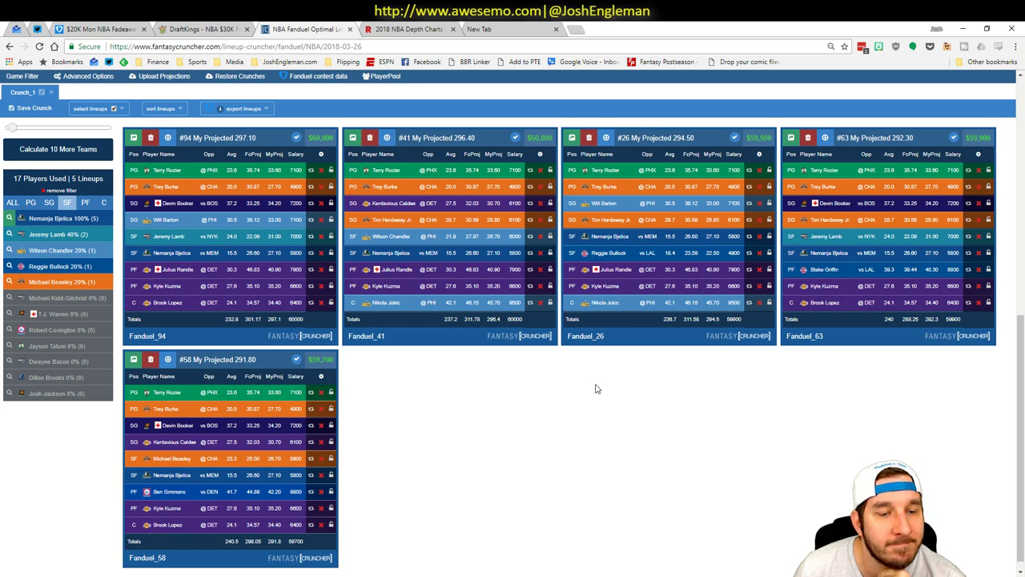
{"action": "scroll", "coordinate": [446, 479], "scroll_direction": "up", "scroll_amount": 2}
{"action": "scroll", "coordinate": [447, 481], "scroll_direction": "down", "scroll_amount": 2}
{"action": "scroll", "coordinate": [440, 477], "scroll_direction": "up", "scroll_amount": 10}
{"action": "mouse_move", "coordinate": [136, 89]}
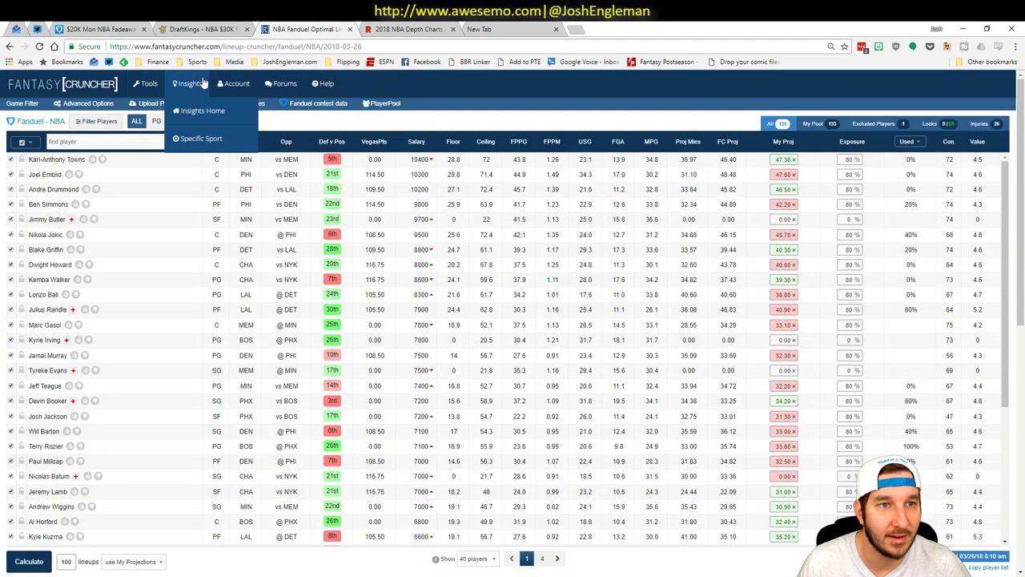
{"action": "mouse_move", "coordinate": [157, 116]}
{"action": "left_click", "coordinate": [308, 161]}
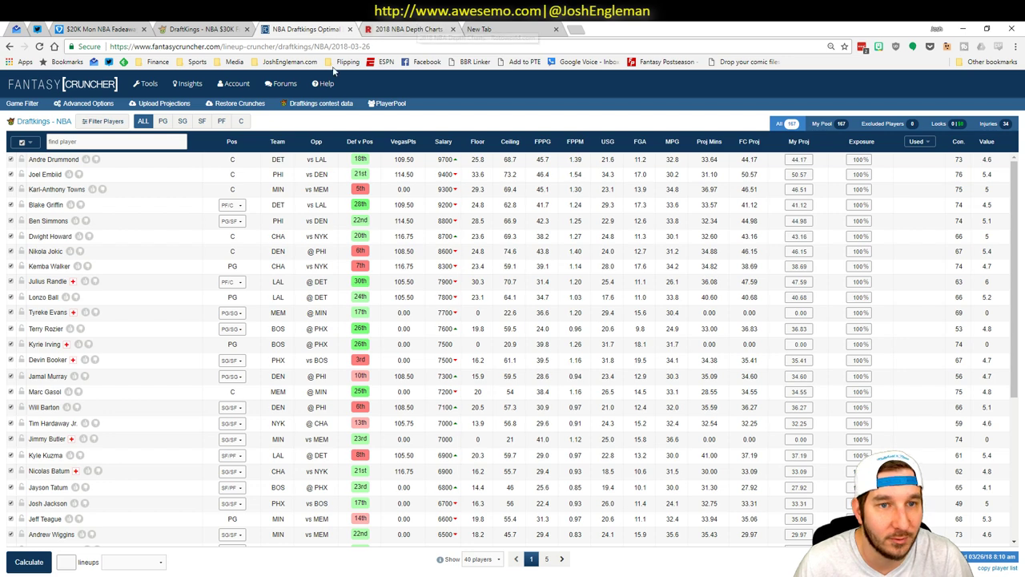
Open the DraftKings projection upload page and copy the player projections from Excel's Daily sheet
{"action": "left_click", "coordinate": [154, 103]}
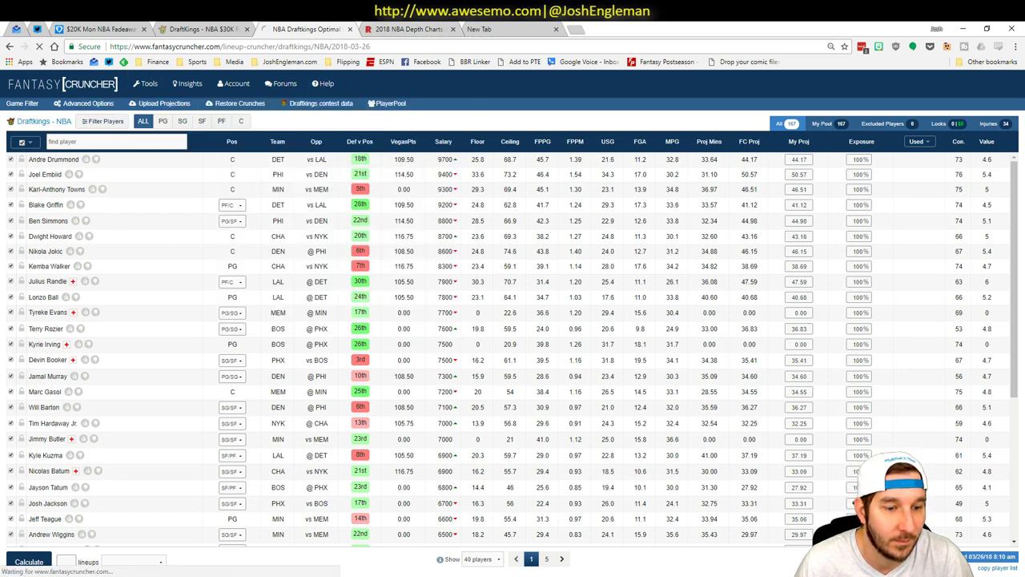
{"action": "key", "text": "alt+Tab"}
{"action": "scroll", "coordinate": [216, 196], "scroll_direction": "up", "scroll_amount": 7}
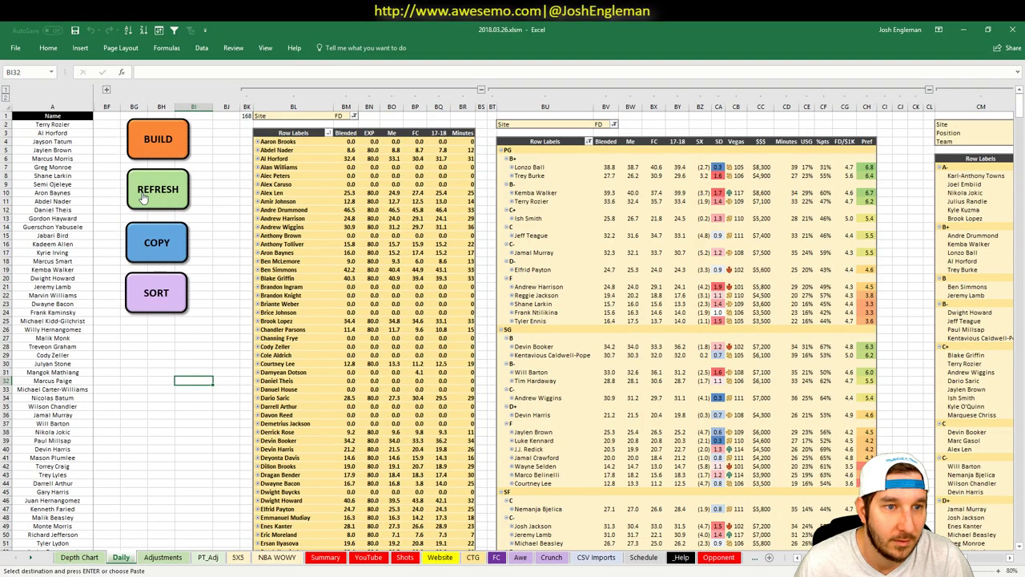
{"action": "left_click", "coordinate": [156, 241]}
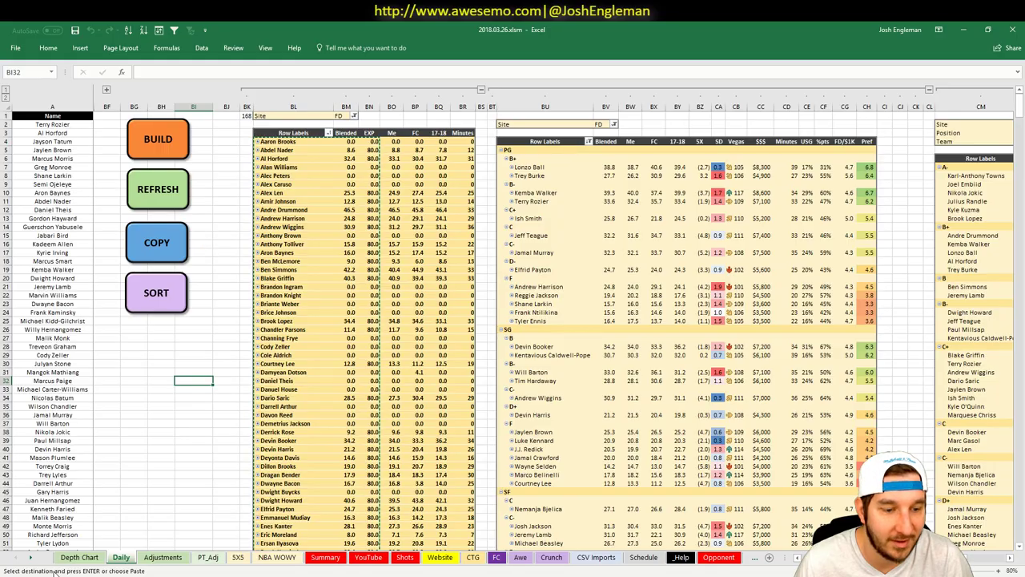
Paste the copied projections into Fantasy Cruncher's DraftKings upload table, upload them and return to the lineup cruncher
{"action": "key", "text": "alt+Tab"}
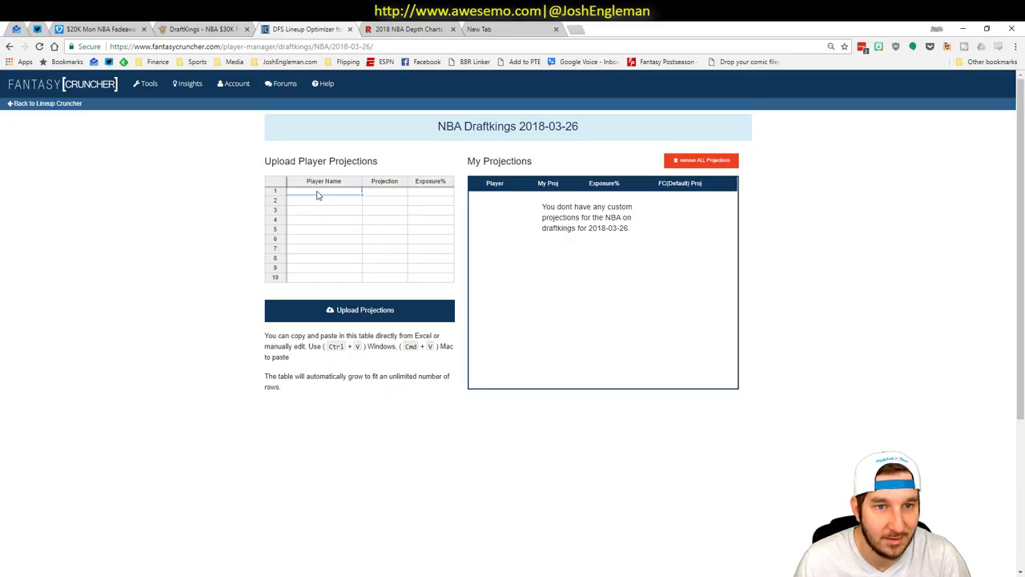
{"action": "key", "text": "ctrl+v"}
{"action": "left_click", "coordinate": [314, 313]}
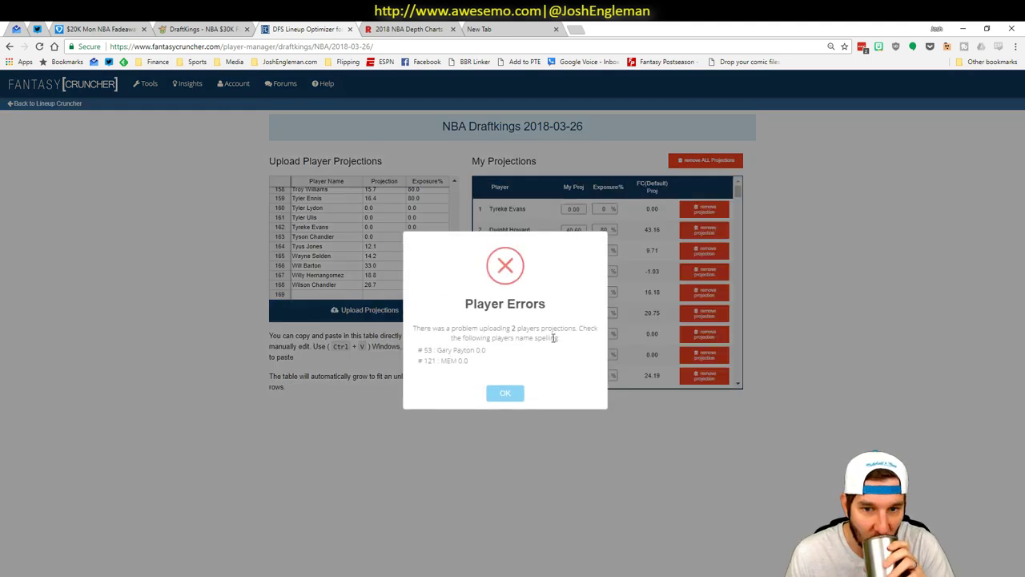
{"action": "left_click", "coordinate": [515, 394]}
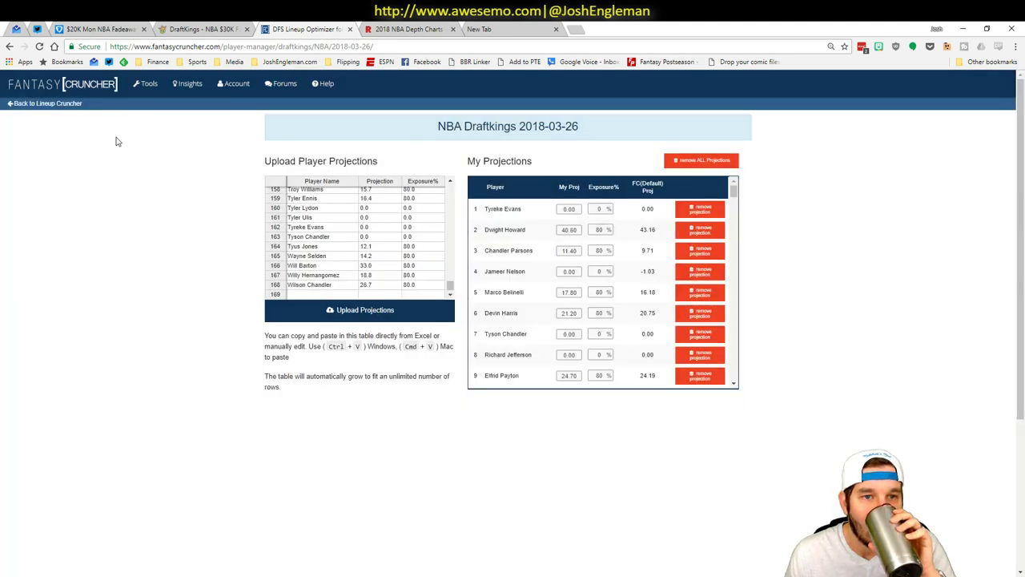
{"action": "left_click", "coordinate": [58, 105]}
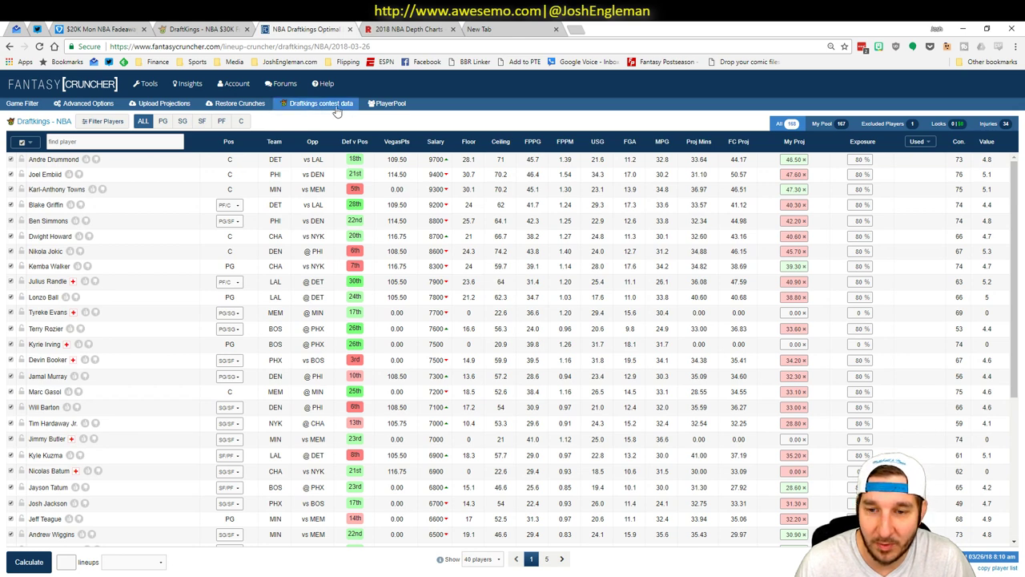
Set the DraftKings crunch to 100 lineups using My Projections
{"action": "left_click", "coordinate": [133, 561]}
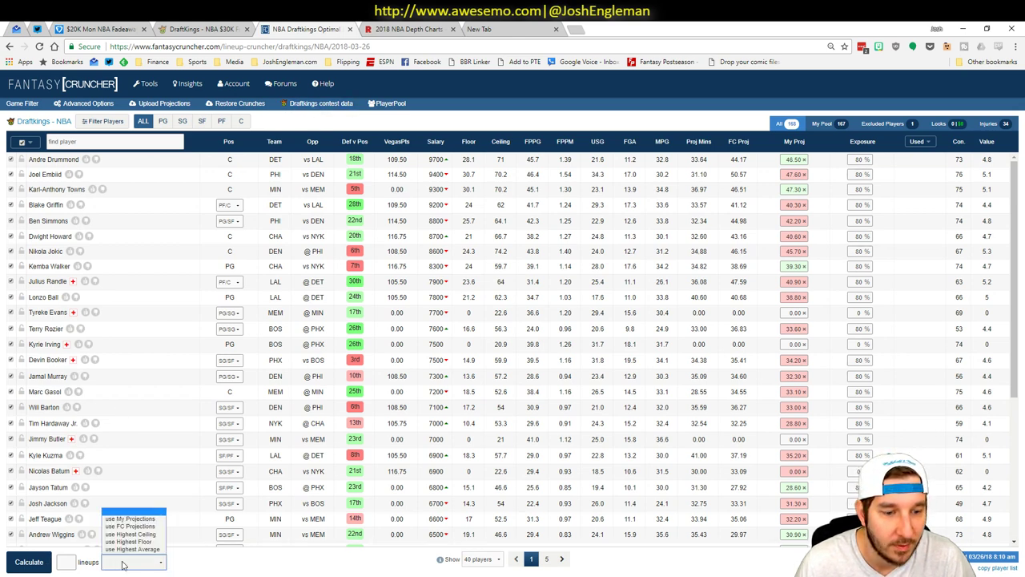
{"action": "left_click", "coordinate": [135, 518]}
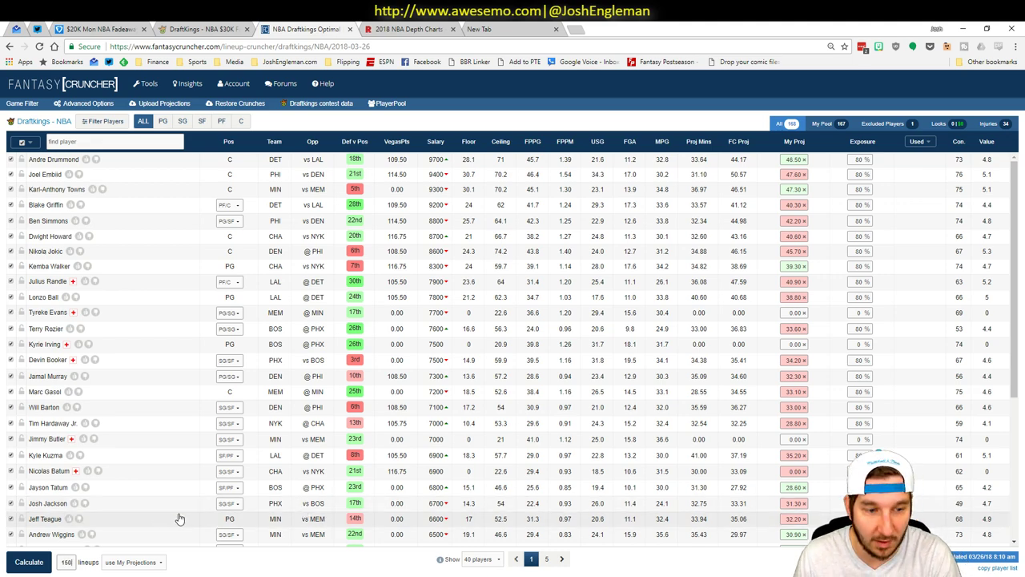
{"action": "key", "text": "BackSpace"}
{"action": "key", "text": "BackSpace"}
{"action": "type", "text": "00"}
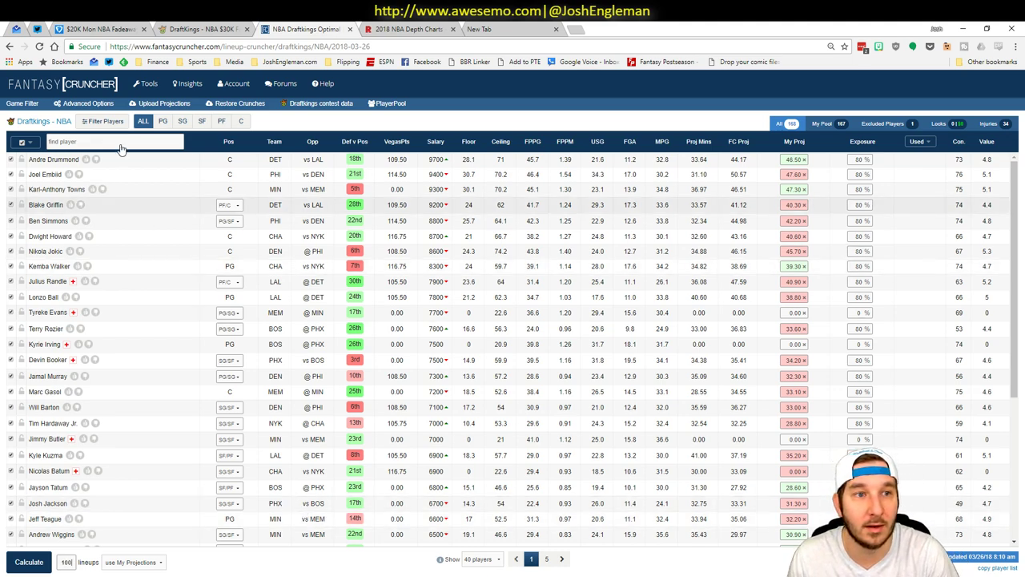
Set the crunch's randomness to 10% and apply the global exposure as Each in the advanced options
{"action": "left_click", "coordinate": [104, 104]}
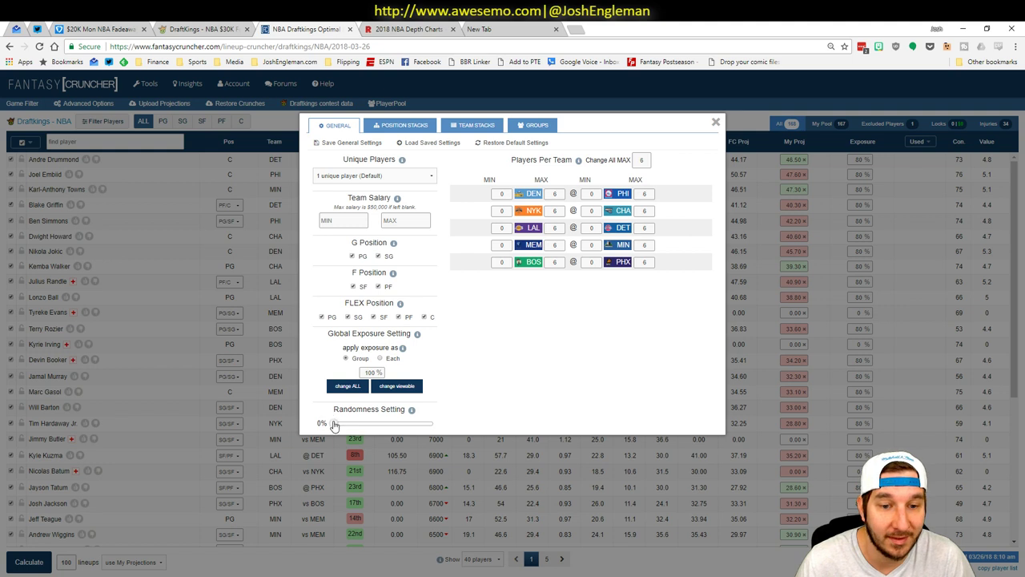
{"action": "left_click_drag", "start_coordinate": [332, 426], "coordinate": [345, 427]}
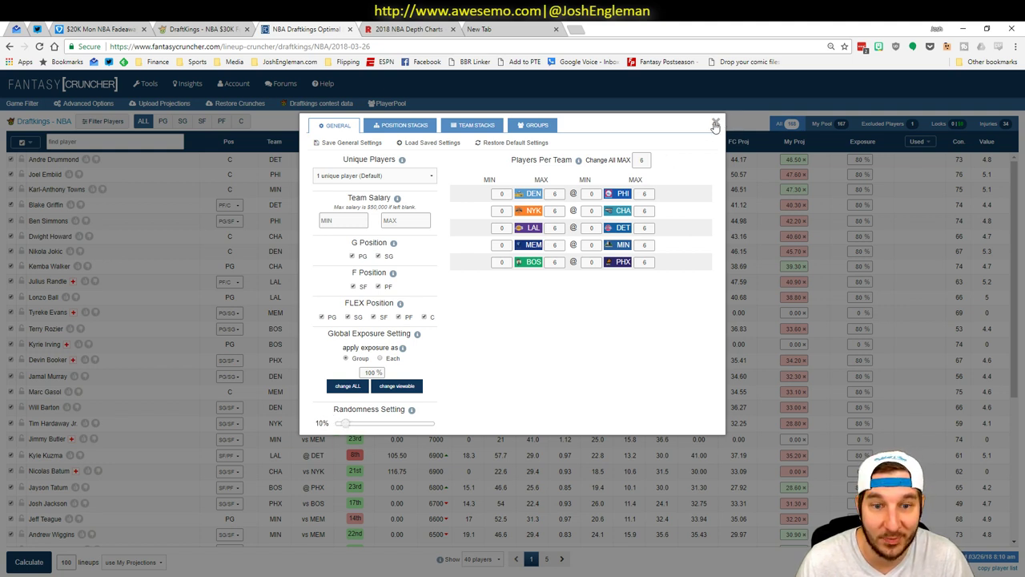
{"action": "left_click_drag", "start_coordinate": [715, 126], "coordinate": [438, 363]}
{"action": "left_click", "coordinate": [389, 360]}
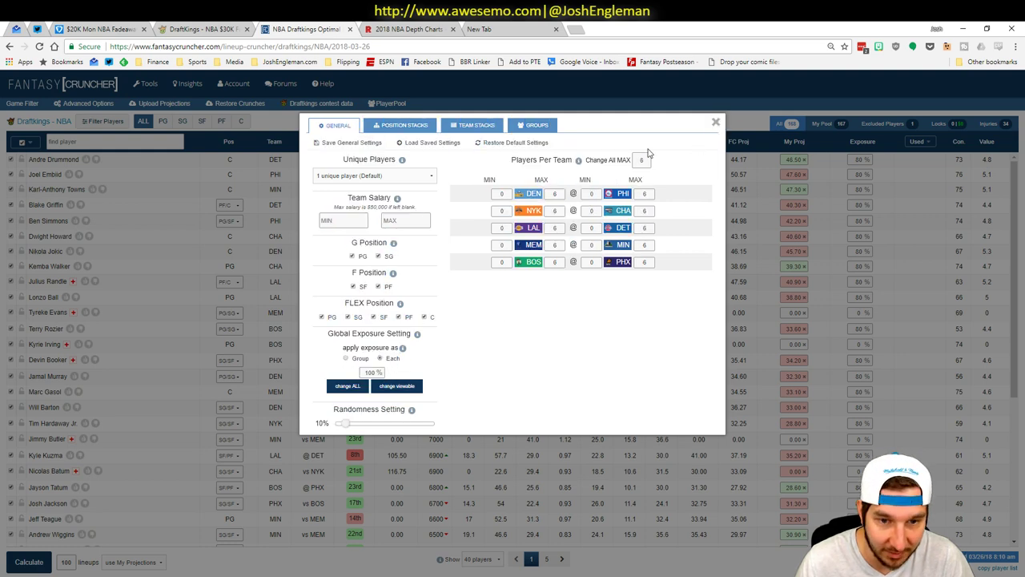
{"action": "left_click", "coordinate": [717, 123]}
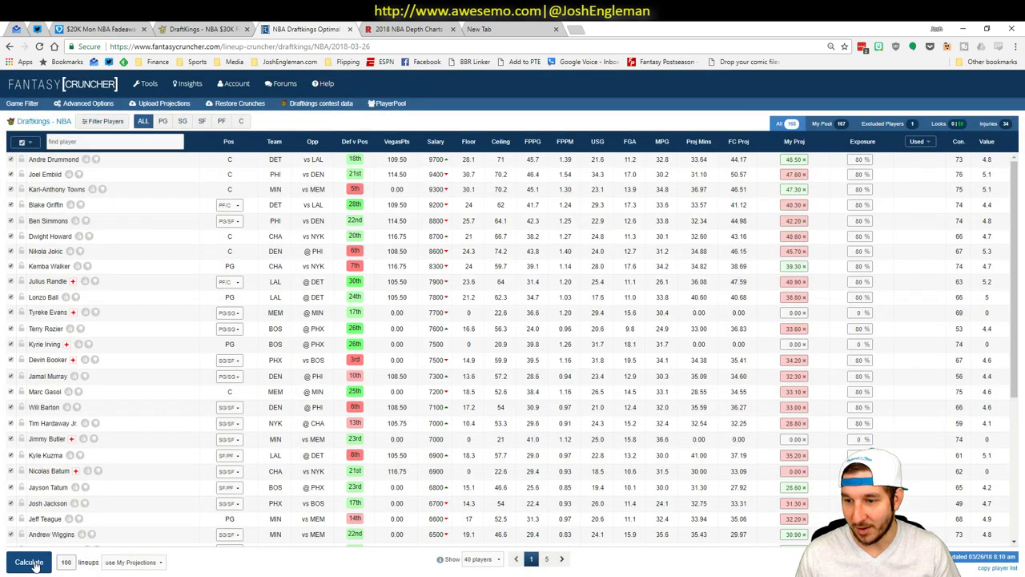
Calculate the DraftKings lineups and sort them by My Projected
{"action": "left_click", "coordinate": [31, 562]}
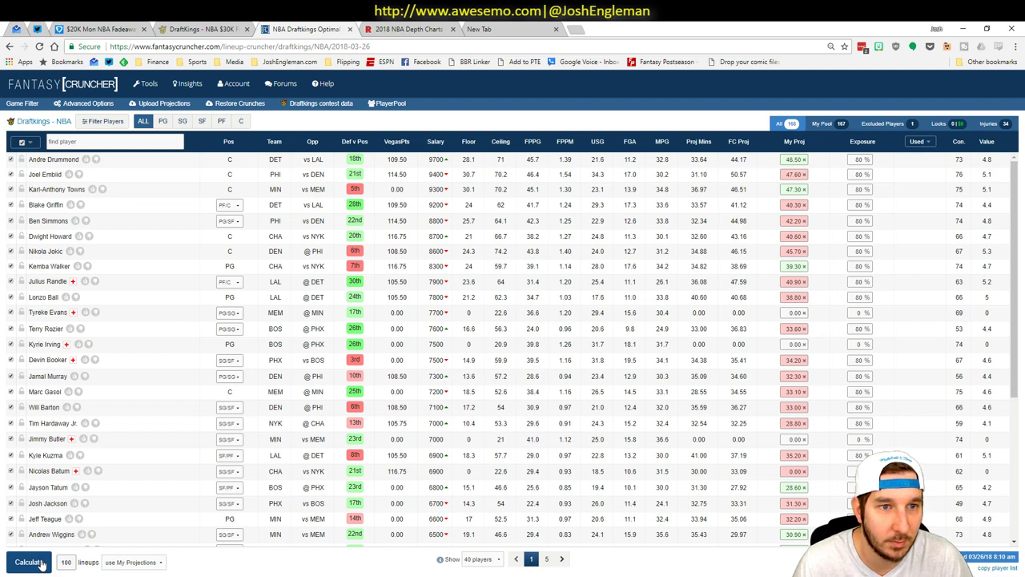
{"action": "left_click", "coordinate": [40, 563]}
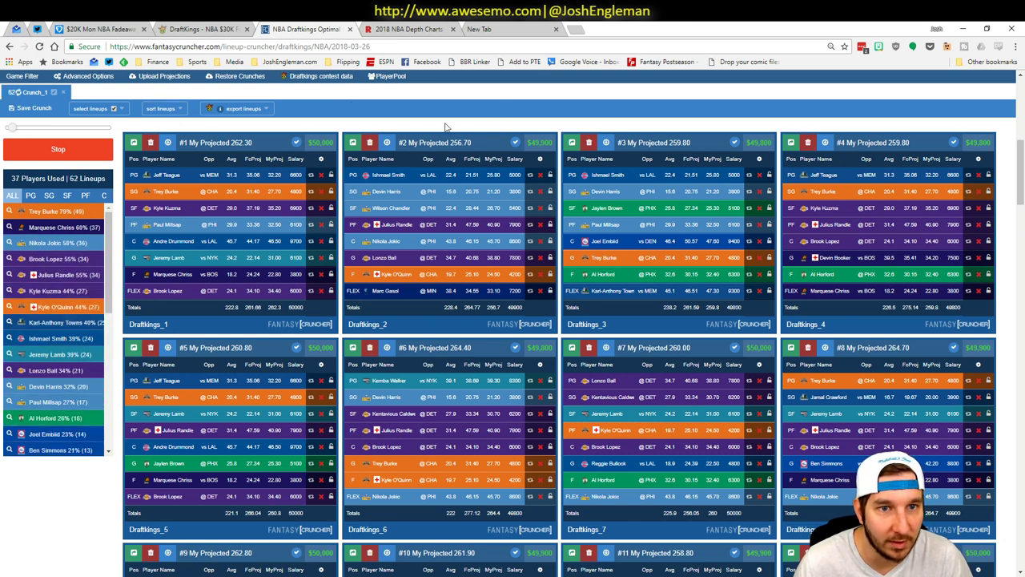
{"action": "left_click", "coordinate": [164, 109]}
{"action": "left_click", "coordinate": [164, 152]}
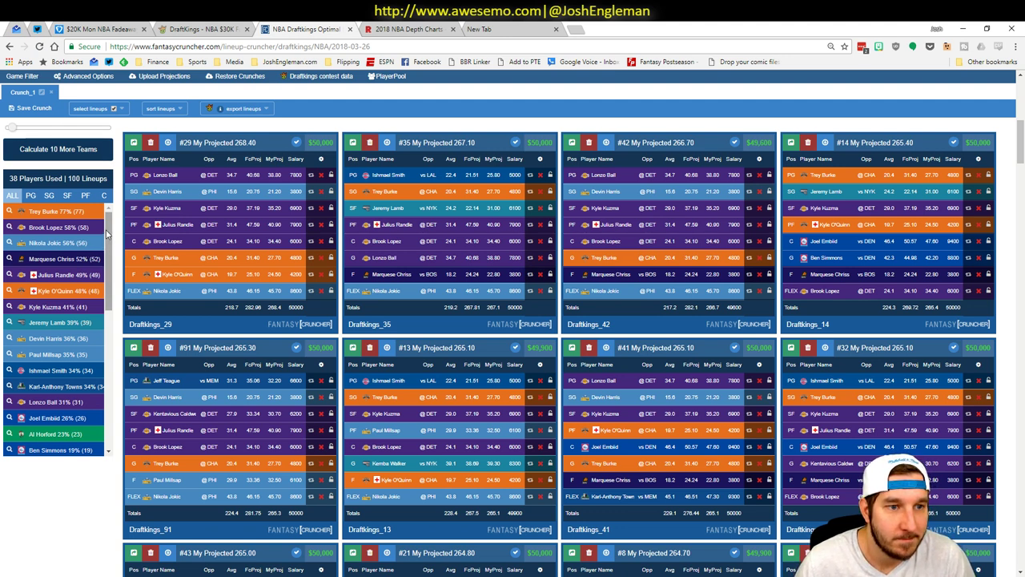
Filter the DraftKings lineups to those containing Trey Burke, Marquese Chriss, Karl-Anthony Towns and Kyle Kuzma
{"action": "left_click", "coordinate": [10, 211]}
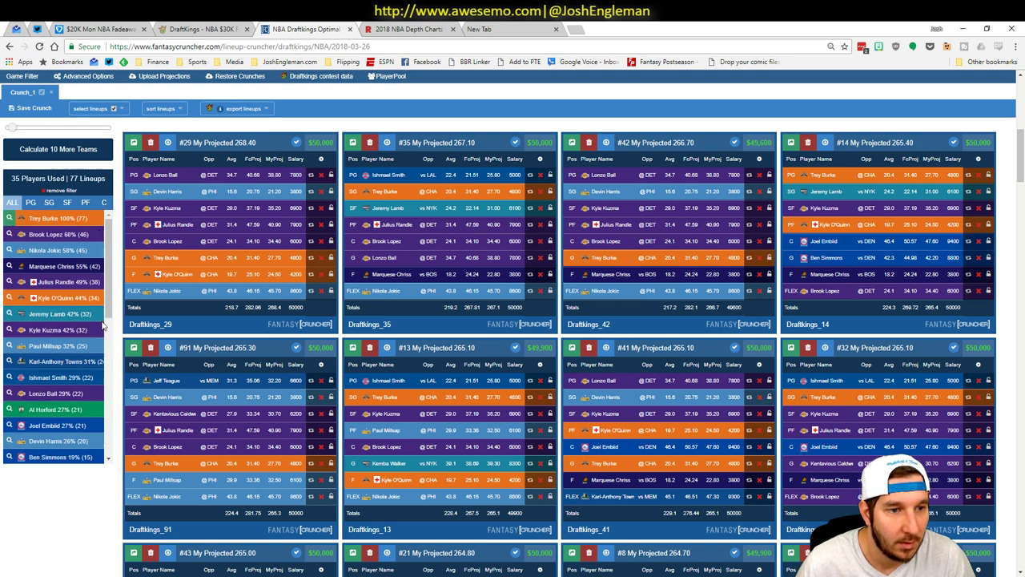
{"action": "left_click", "coordinate": [10, 269]}
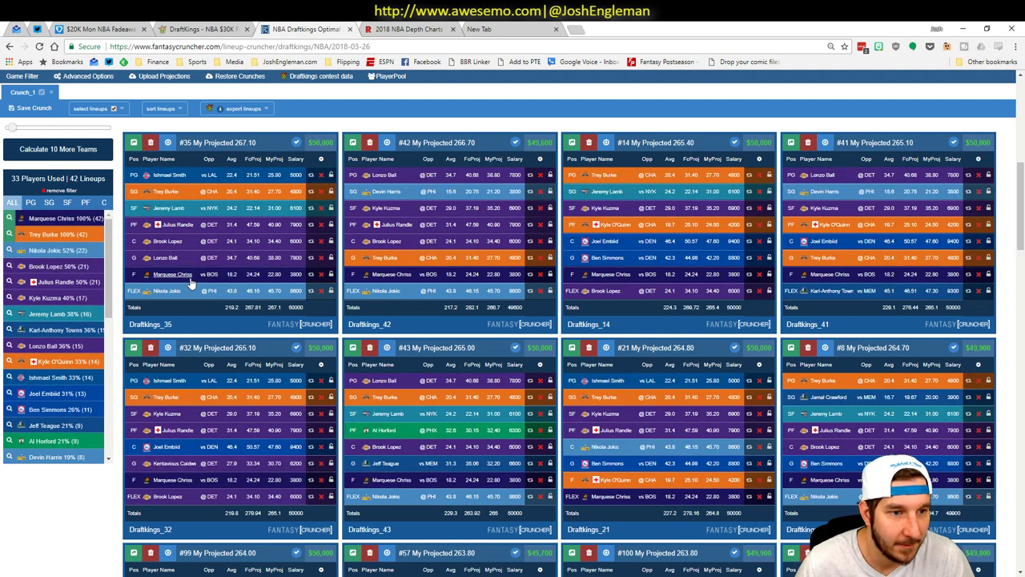
{"action": "left_click", "coordinate": [10, 329]}
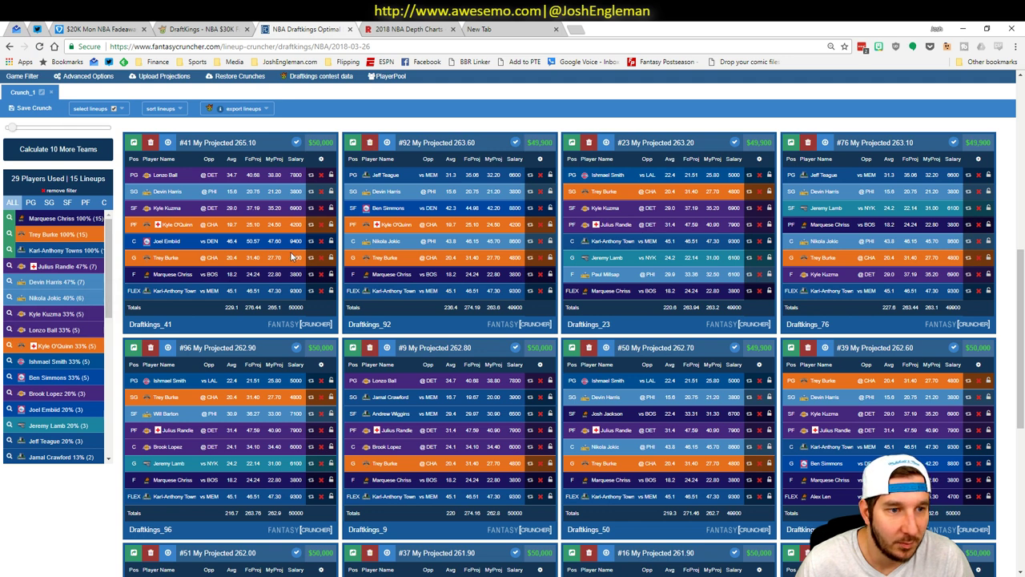
{"action": "left_click", "coordinate": [9, 314]}
Check the graded DraftKings player projections on Excel's Daily sheet and return to the Fantasy Cruncher lineups
{"action": "key", "text": "alt+Tab"}
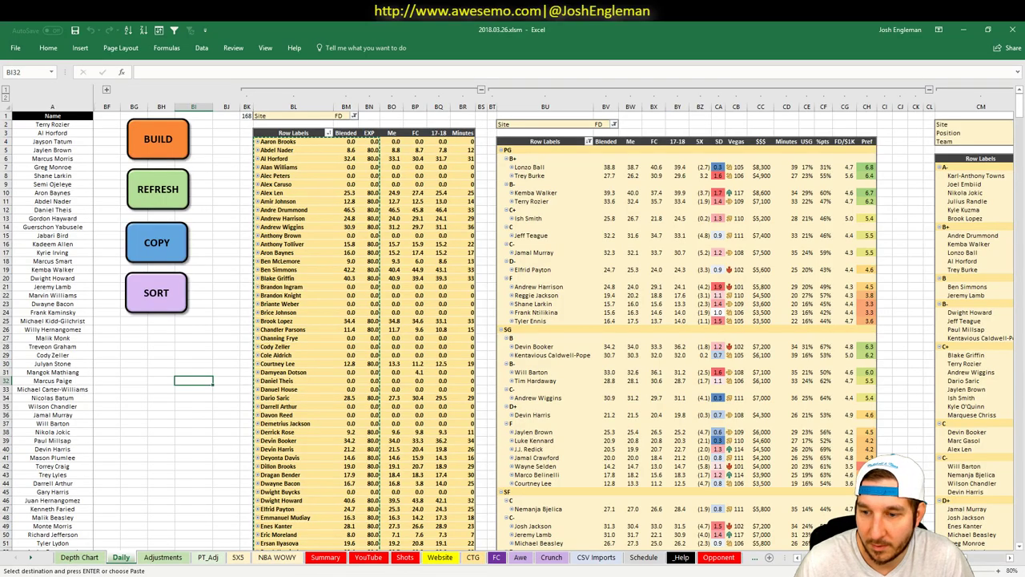
{"action": "scroll", "coordinate": [392, 165], "scroll_direction": "right", "scroll_amount": 10}
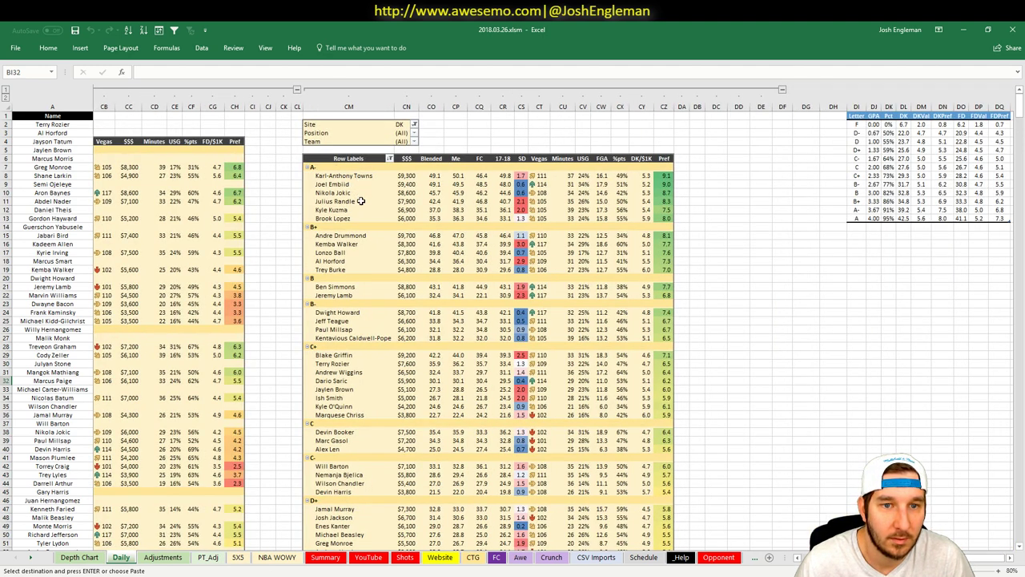
{"action": "key", "text": "alt+Tab"}
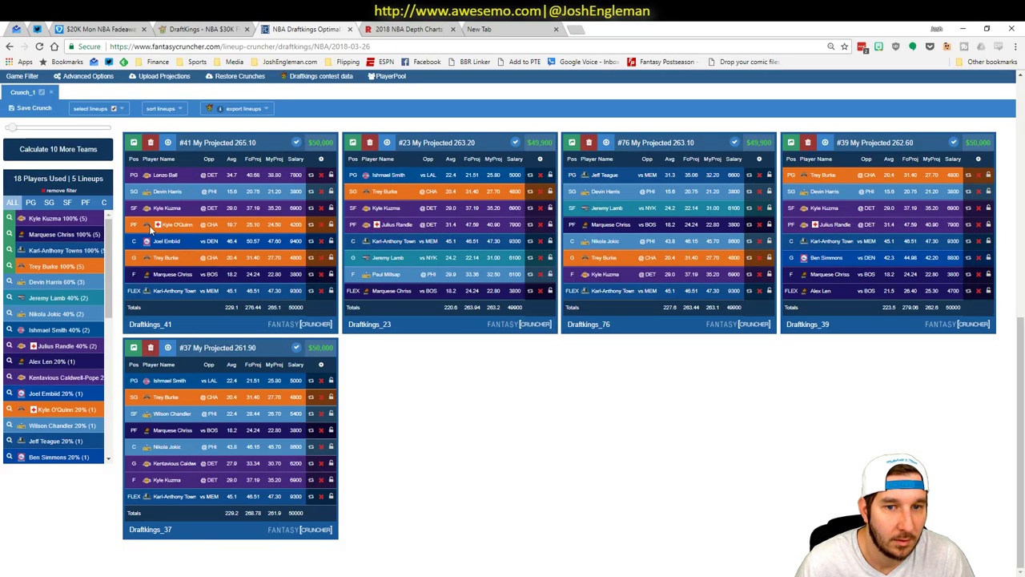
Try narrowing the lineups to those with Julius Randle, and remove him from the filter
{"action": "left_click", "coordinate": [9, 346]}
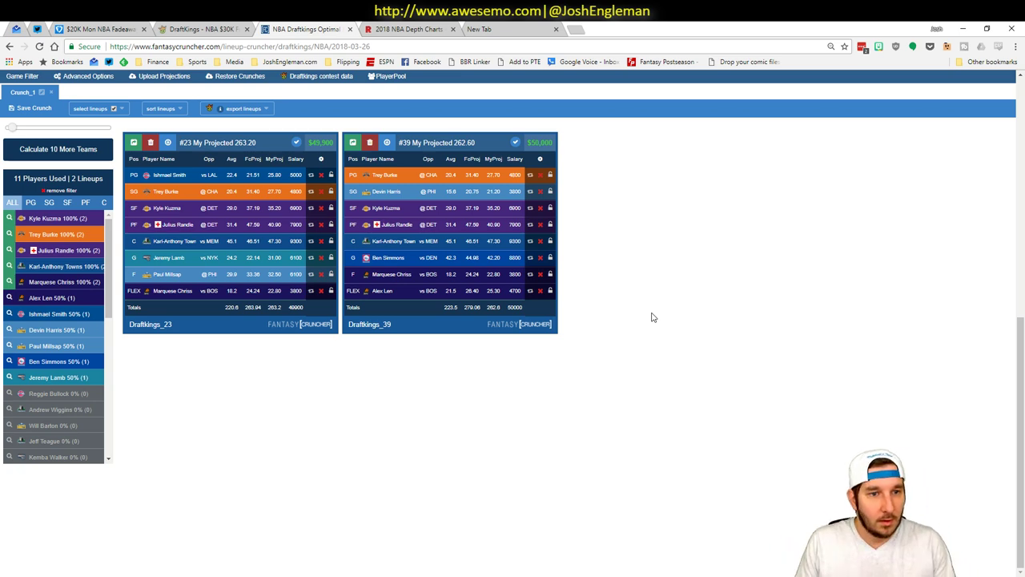
{"action": "scroll", "coordinate": [651, 317], "scroll_direction": "up", "scroll_amount": 1}
{"action": "scroll", "coordinate": [197, 430], "scroll_direction": "down", "scroll_amount": 1}
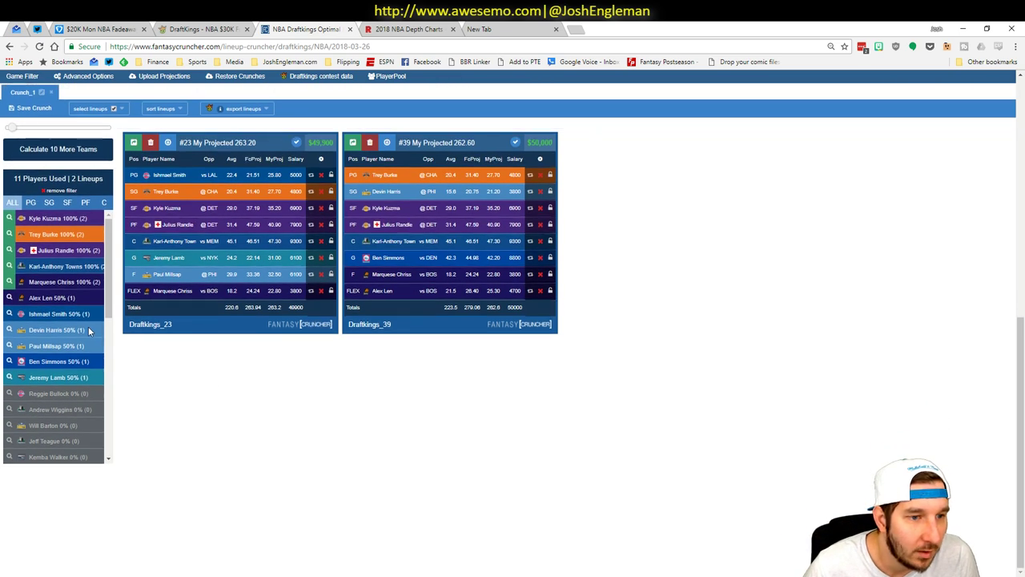
{"action": "left_click", "coordinate": [9, 251]}
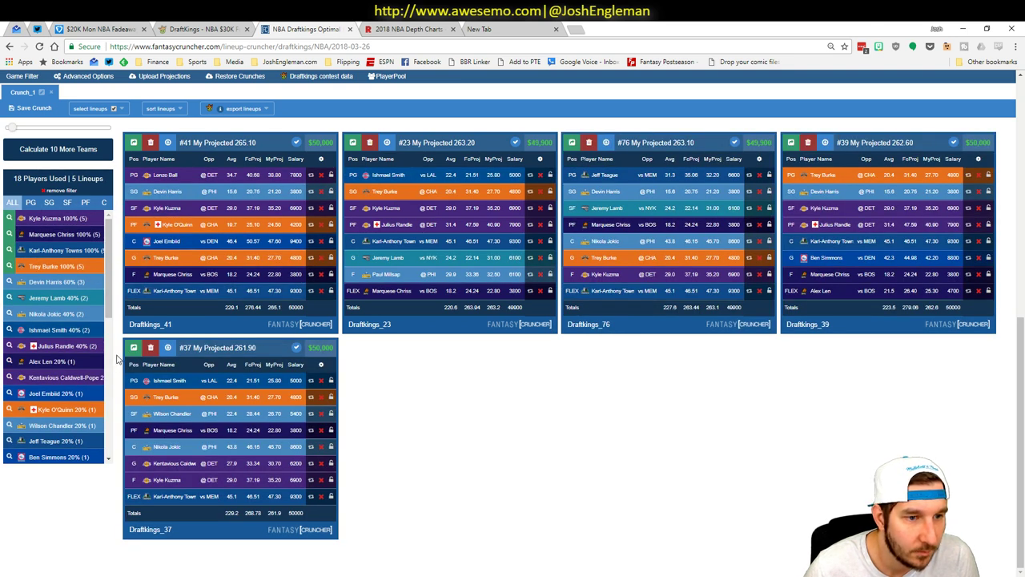
Compare the lineups against Excel's DraftKings projections, and try narrowing them to those with Jeremy Lamb
{"action": "key", "text": "alt+Tab"}
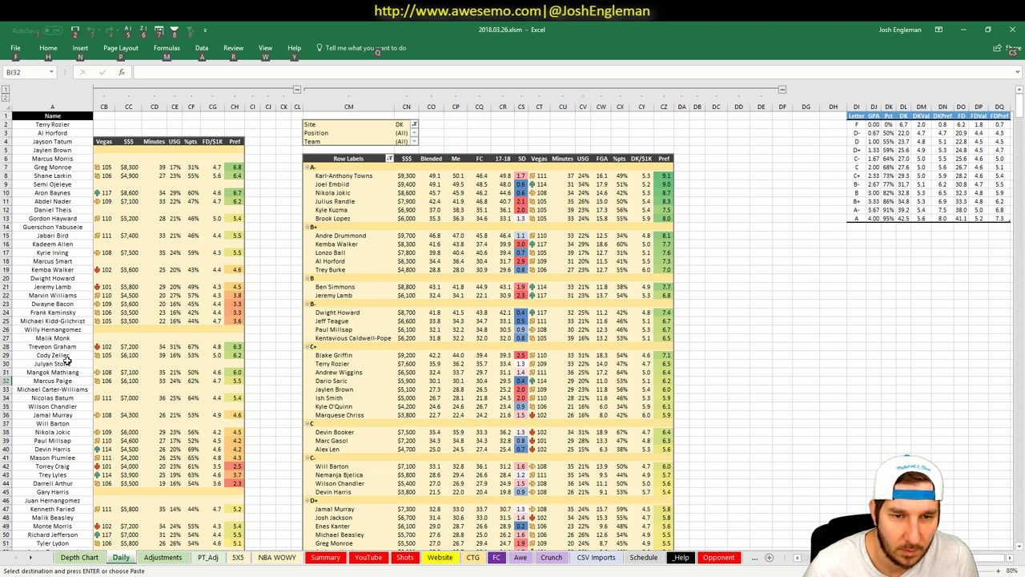
{"action": "key", "text": "alt+Tab"}
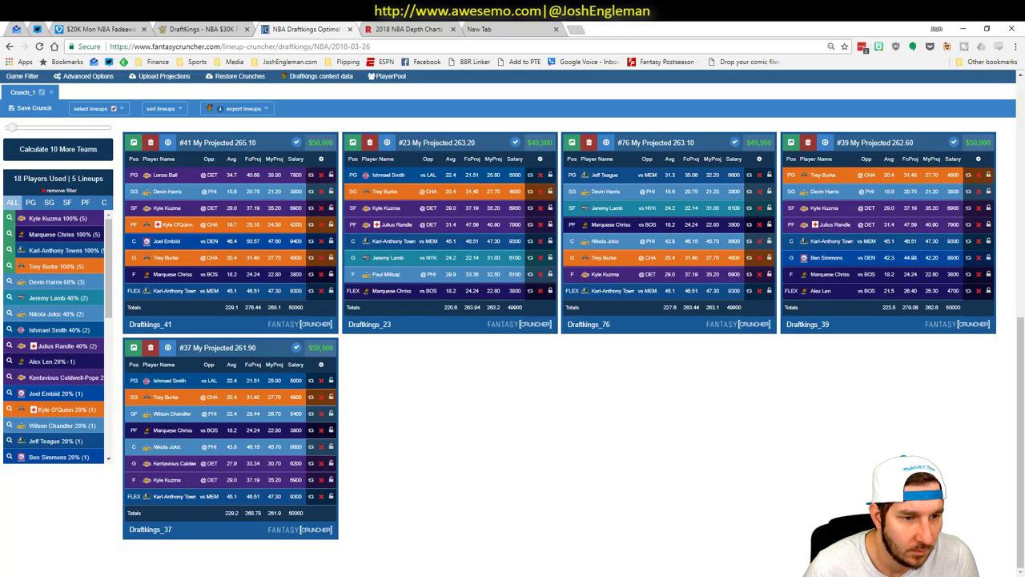
{"action": "key", "text": "alt+Tab"}
{"action": "key", "text": "alt+Tab"}
{"action": "key", "text": "alt+Tab"}
{"action": "key", "text": "alt+Tab"}
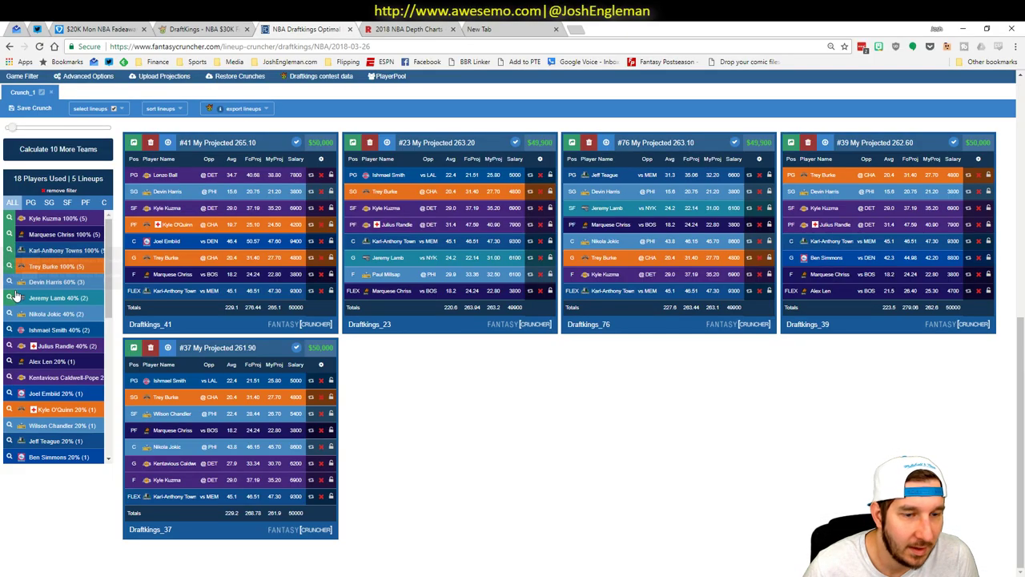
{"action": "key", "text": "alt+Tab"}
{"action": "key", "text": "alt+Tab"}
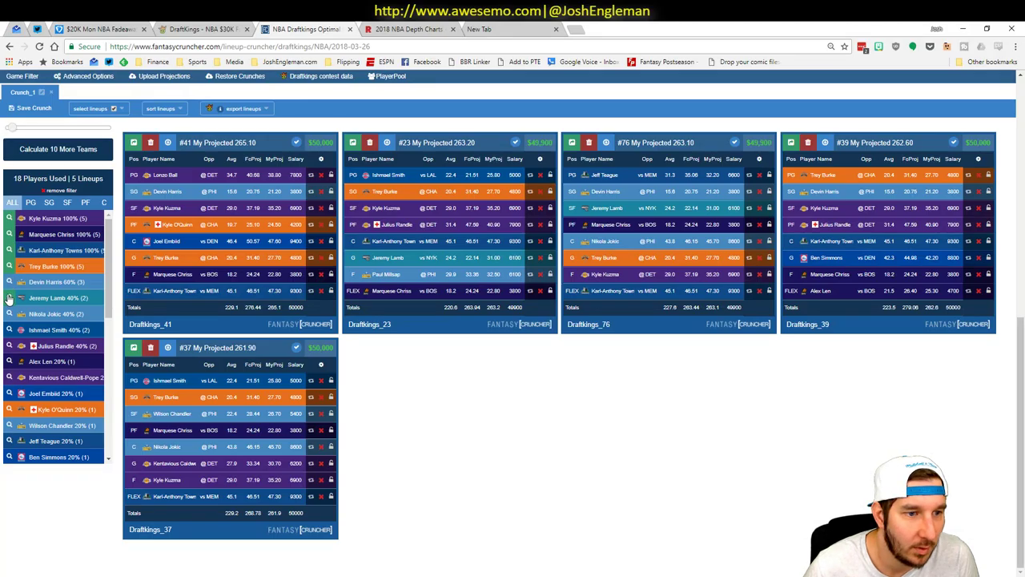
{"action": "left_click", "coordinate": [10, 296]}
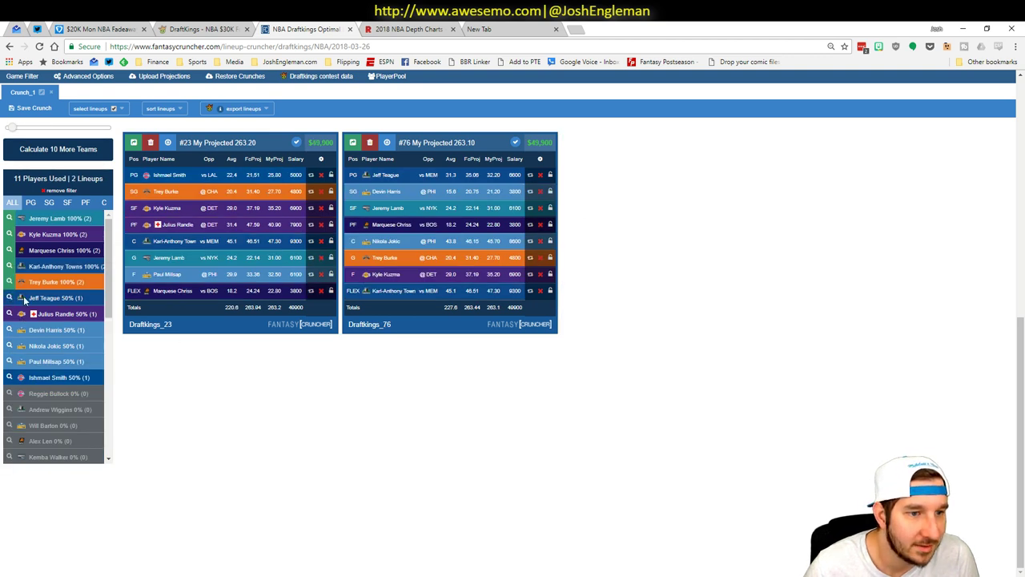
{"action": "left_click", "coordinate": [11, 235]}
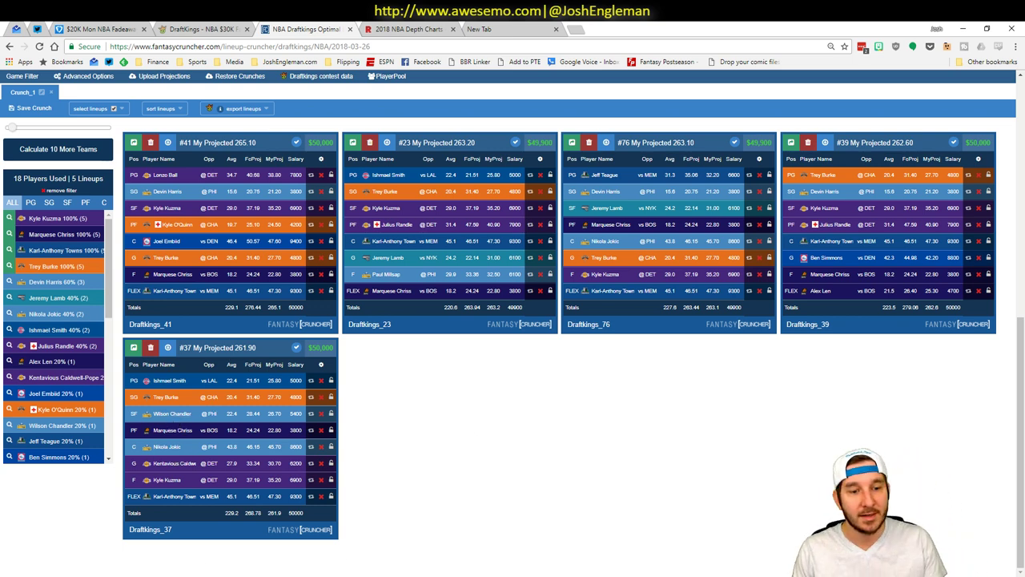
Switch to Excel and review the DraftKings player grades and projections on the Daily sheet
{"action": "key", "text": "alt+Tab"}
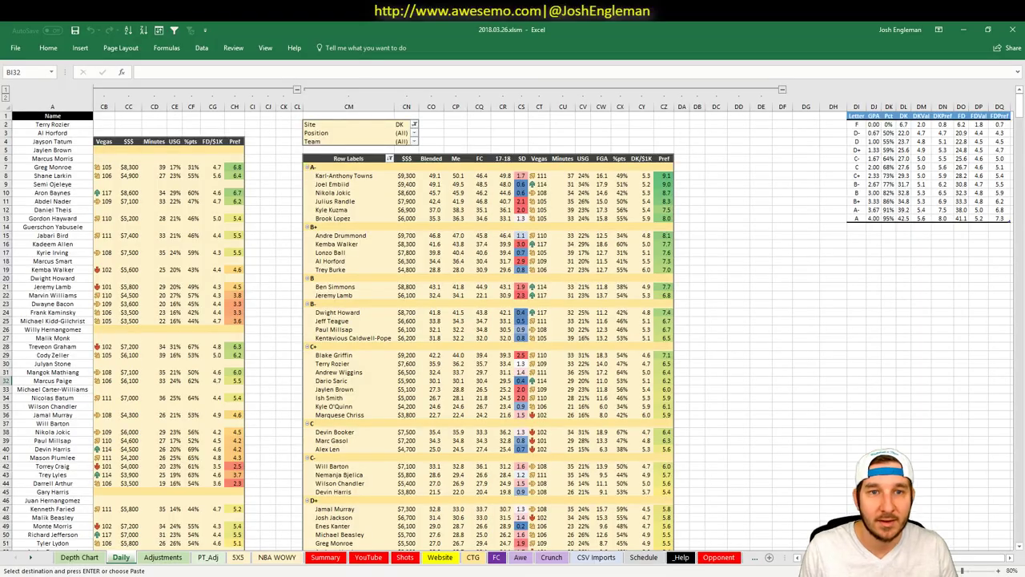
{"action": "left_click", "coordinate": [268, 466]}
{"action": "left_click", "coordinate": [267, 458]}
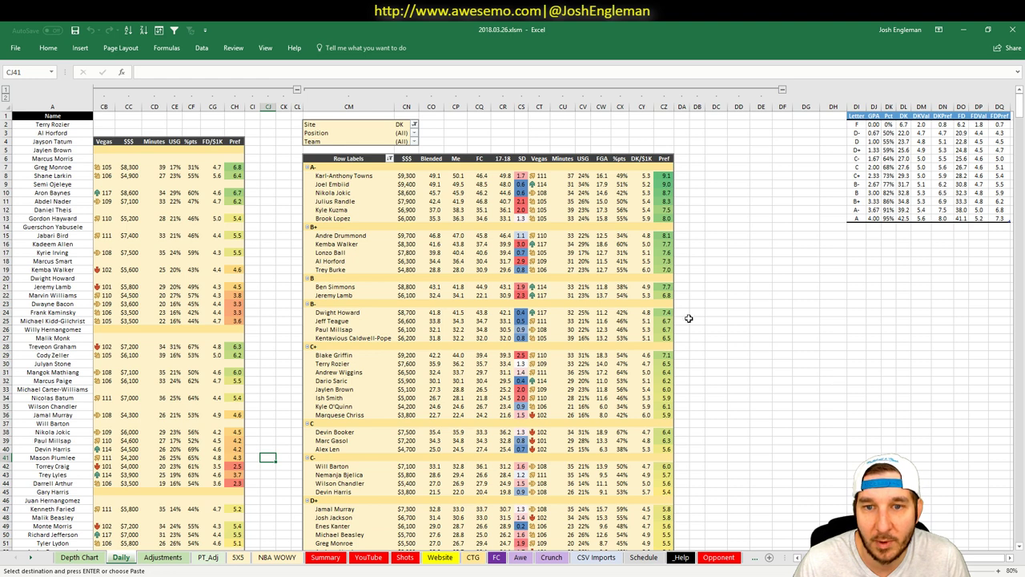
{"action": "left_click", "coordinate": [414, 125]}
{"action": "left_click", "coordinate": [450, 132]}
{"action": "left_click", "coordinate": [464, 132]}
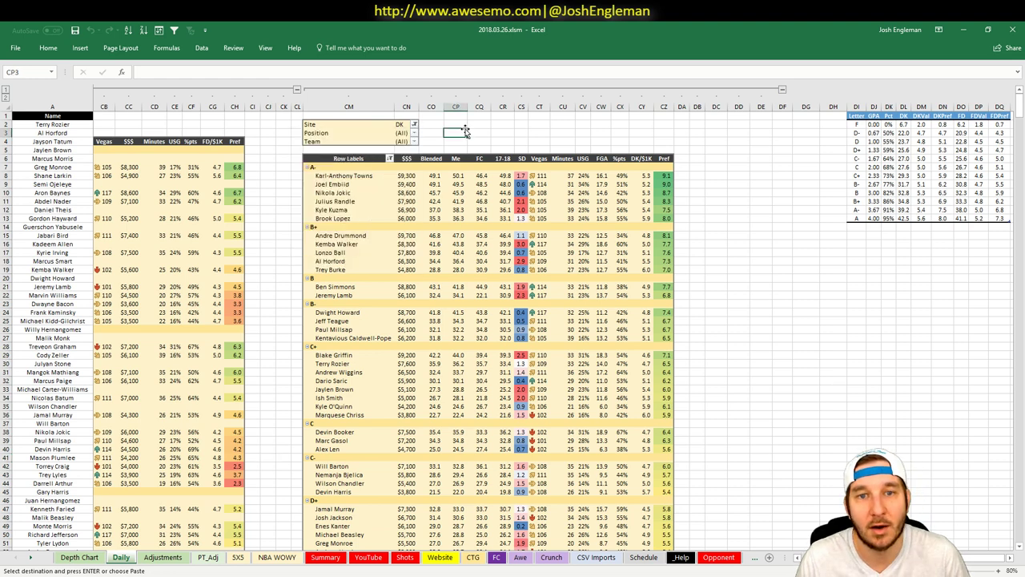